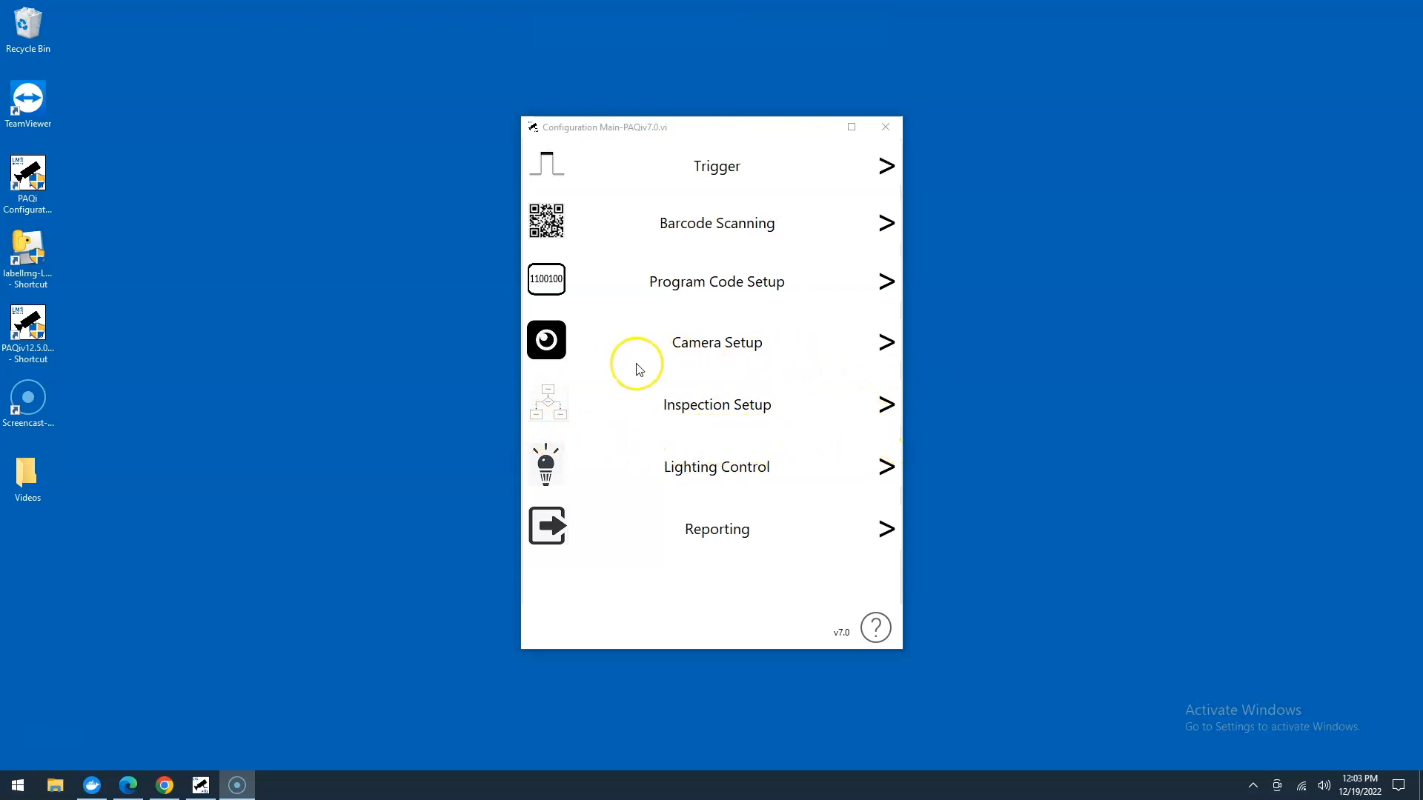
Start the Sequencing Wizard from the inspection setup and enter the new part number DemoPartNumber.
{"action": "left_click", "coordinate": [709, 413]}
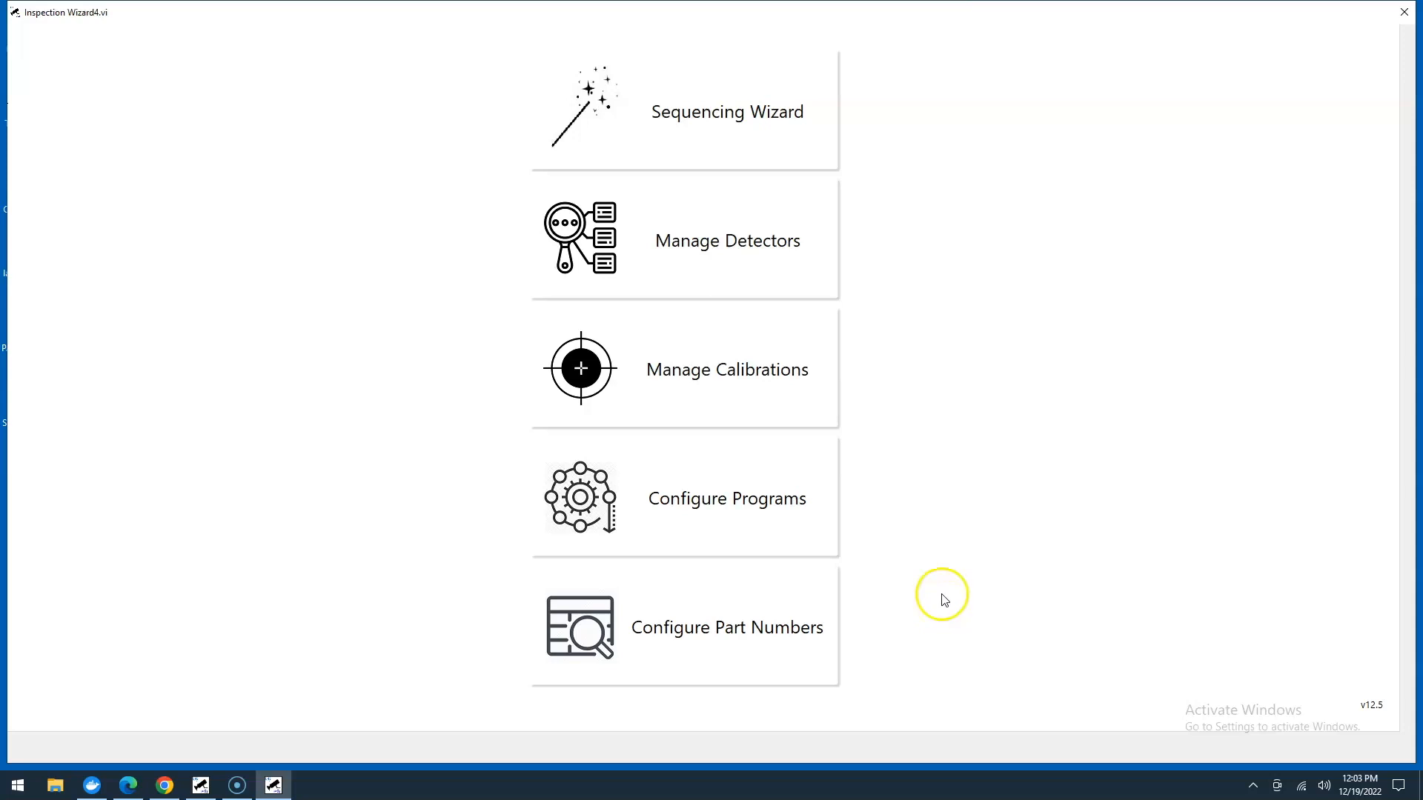
{"action": "left_click", "coordinate": [796, 152]}
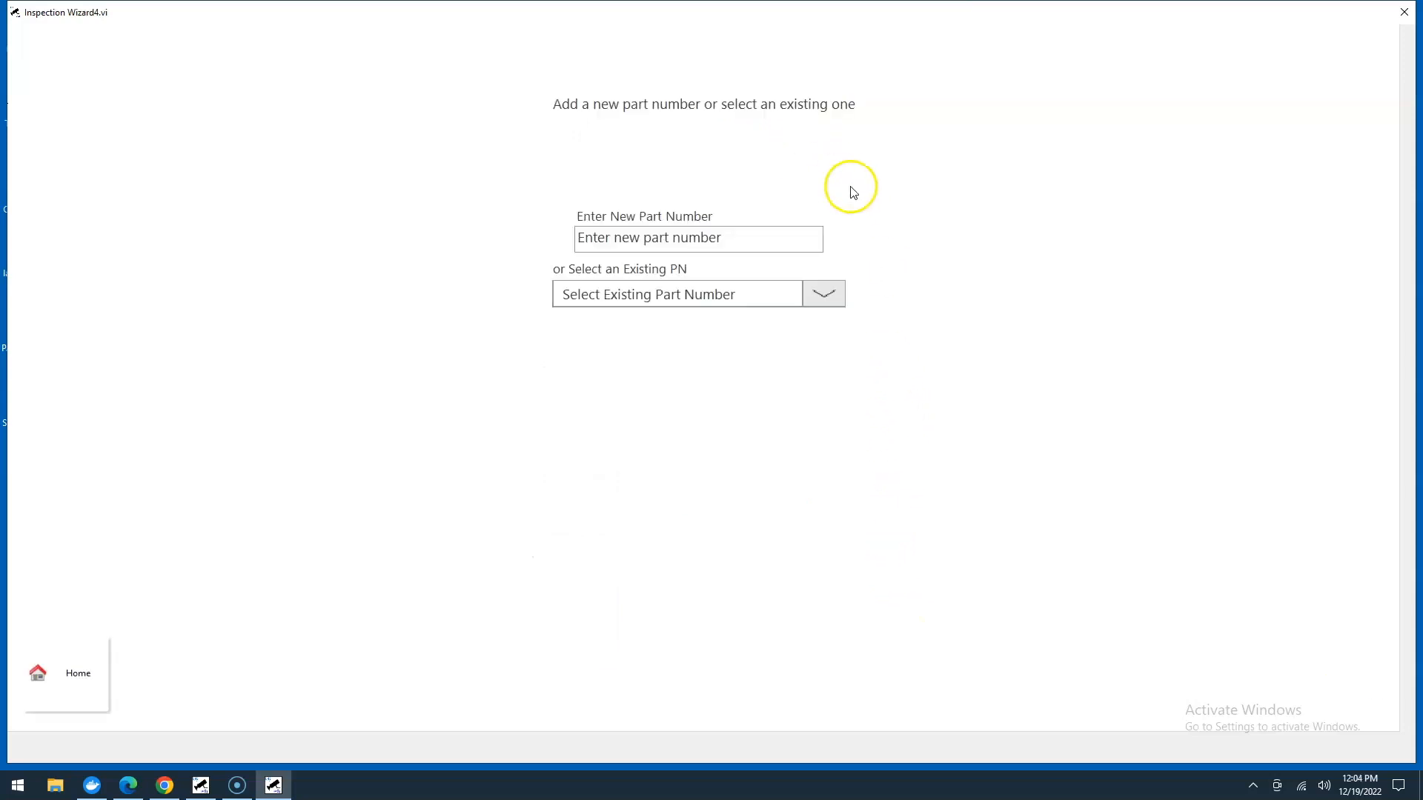
{"action": "triple_click", "coordinate": [736, 237]}
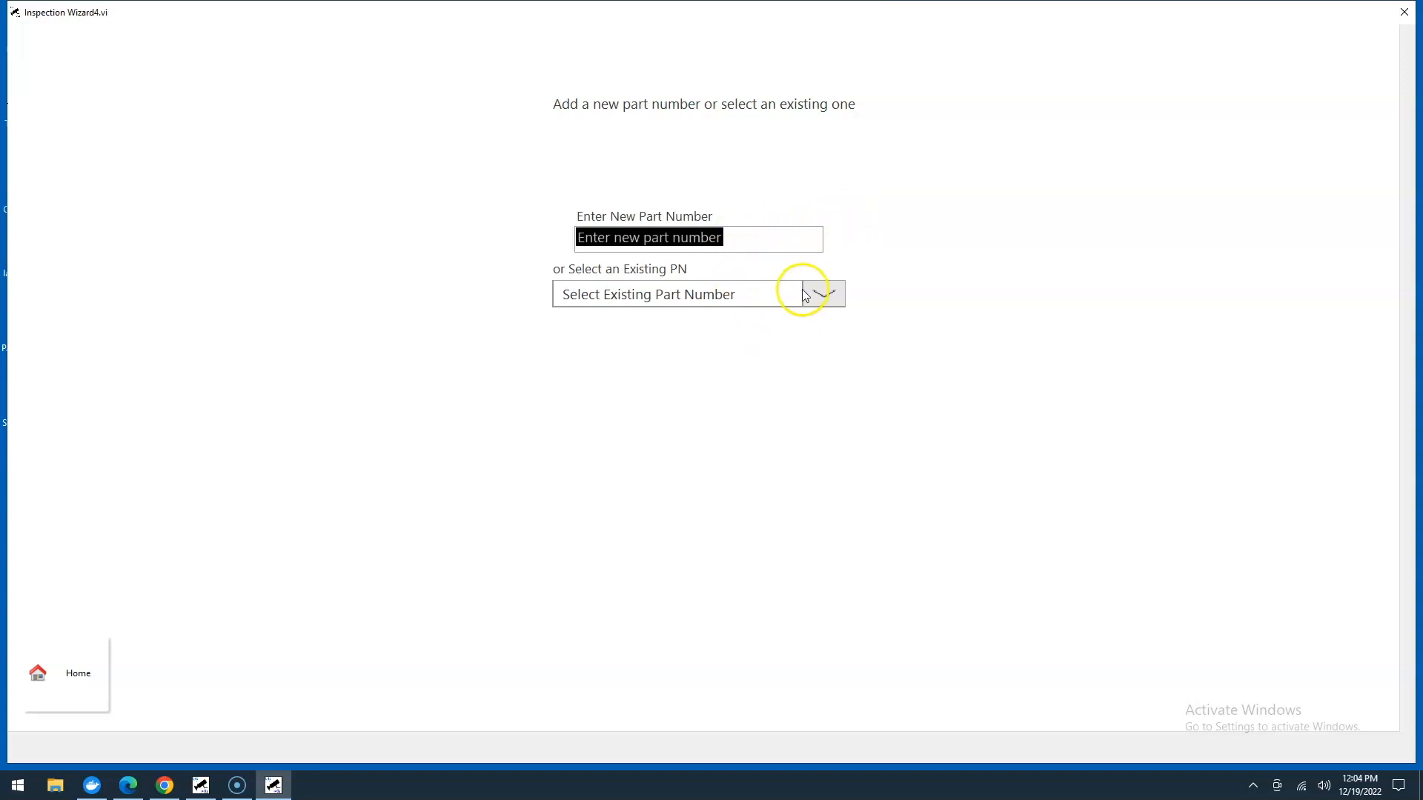
{"action": "type", "text": "DemoPartNumber"}
Describe the part number as "Part Number for Demo video" and proceed to the step settings.
{"action": "double_click", "coordinate": [711, 300]}
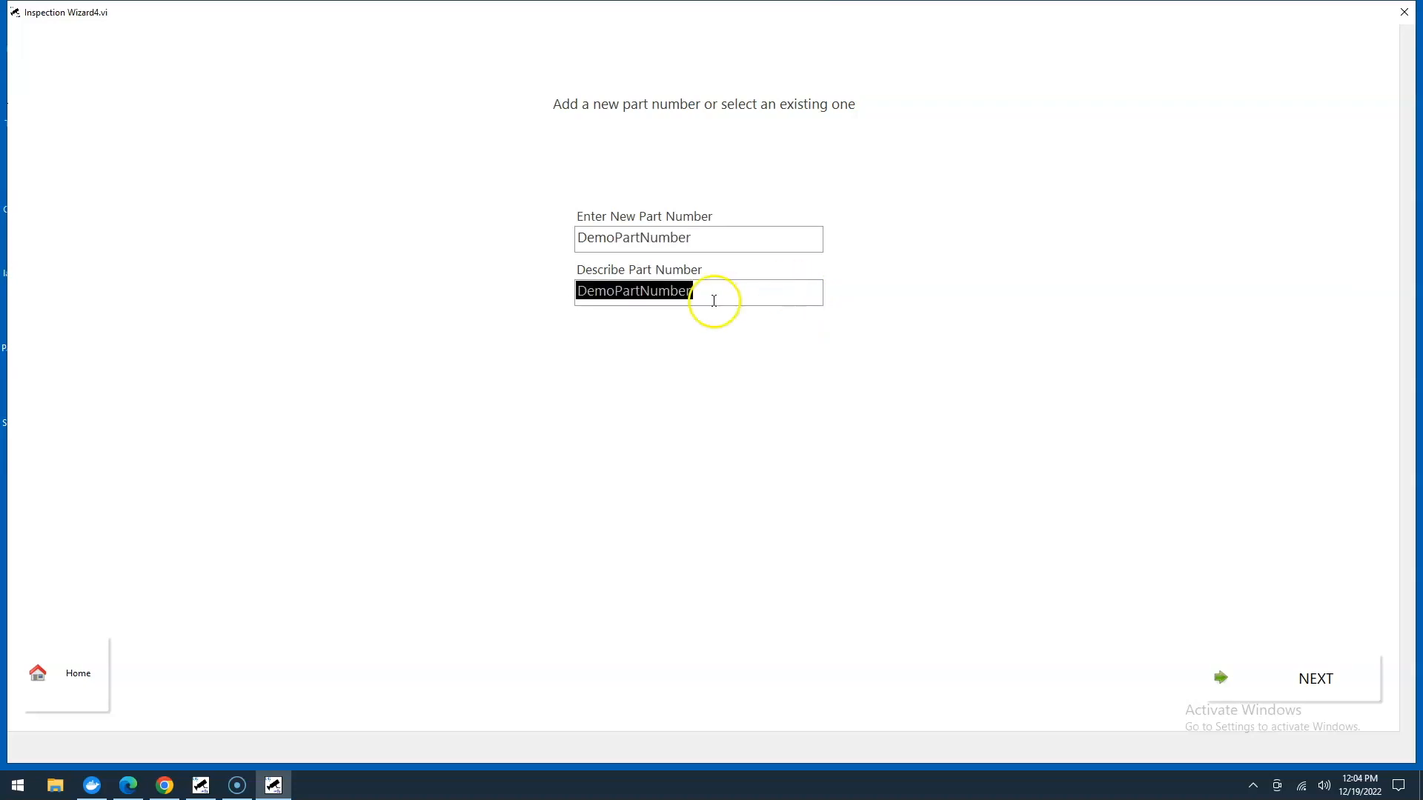
{"action": "type", "text": "Demo"}
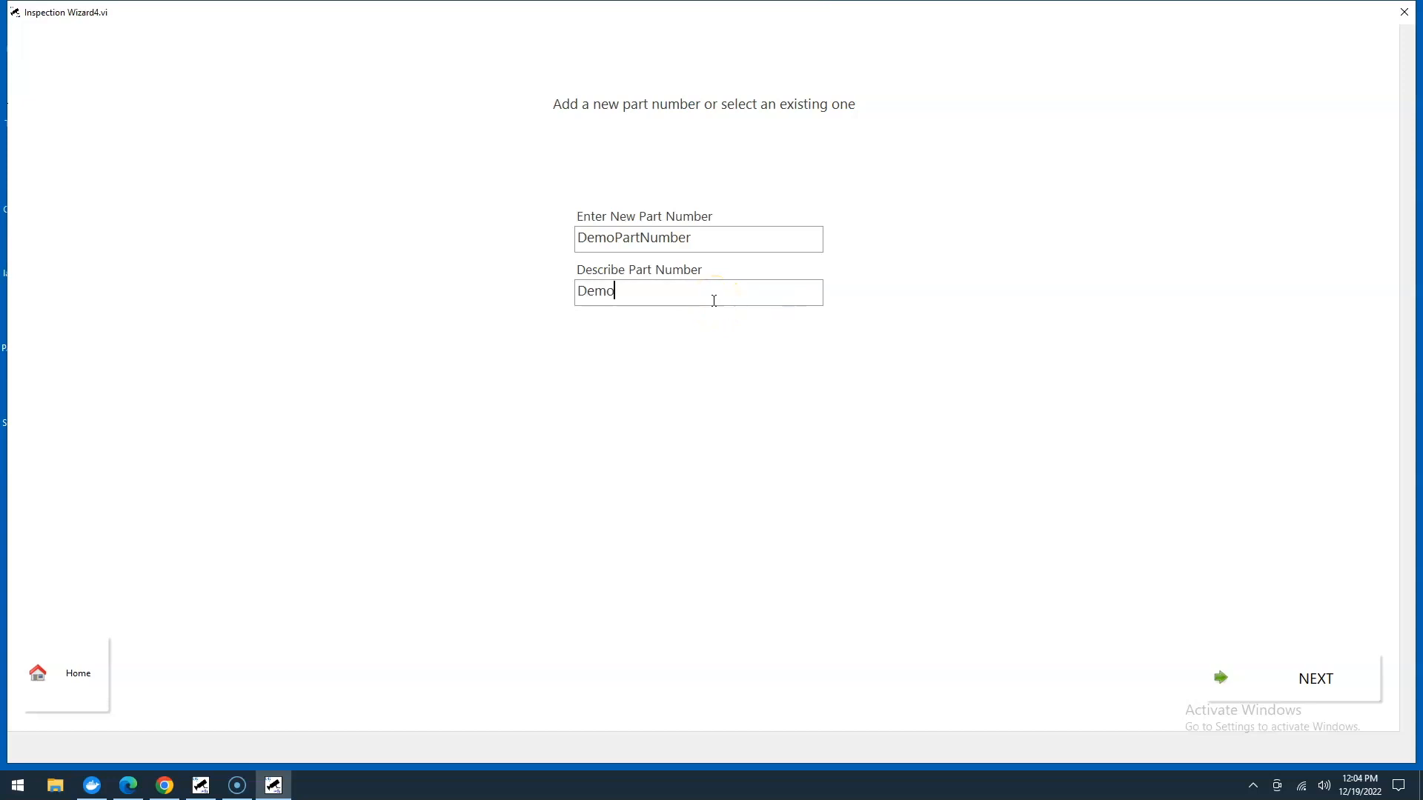
{"action": "key", "text": "BackSpace"}
{"action": "key", "text": "BackSpace"}
{"action": "key", "text": "BackSpace"}
{"action": "key", "text": "BackSpace"}
{"action": "type", "text": "Part Number to"}
{"action": "key", "text": "BackSpace"}
{"action": "key", "text": "BackSpace"}
{"action": "key", "text": "BackSpace"}
{"action": "type", "text": "for Demo video"}
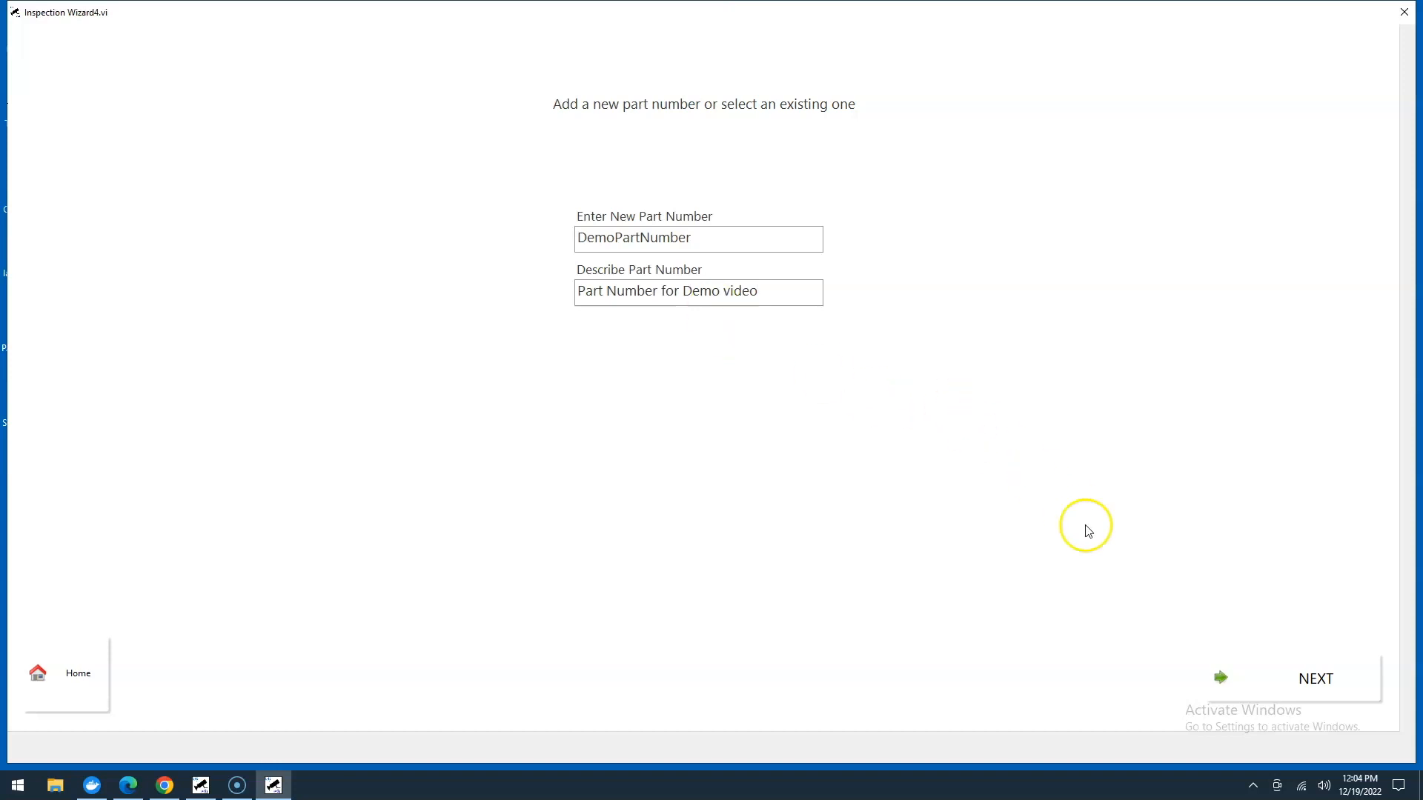
{"action": "left_click", "coordinate": [1287, 686]}
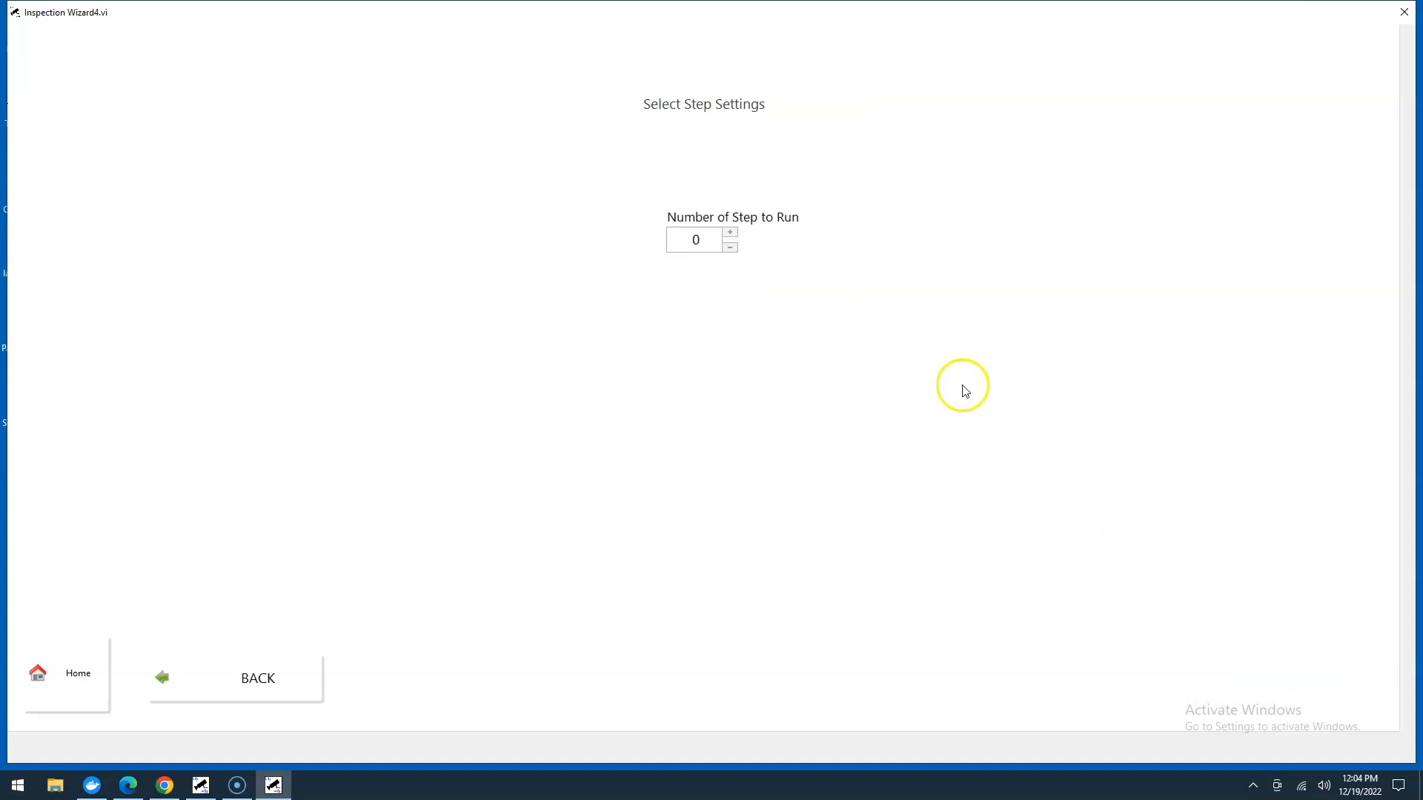
Set the number of steps to run to 10 and the idle time before a step reset to 5 seconds.
{"action": "left_click", "coordinate": [730, 233]}
{"action": "left_click", "coordinate": [730, 233]}
{"action": "left_click", "coordinate": [730, 234]}
{"action": "left_click", "coordinate": [730, 233]}
{"action": "left_click", "coordinate": [729, 233]}
{"action": "left_click", "coordinate": [730, 234]}
{"action": "left_click", "coordinate": [730, 233]}
{"action": "left_click", "coordinate": [730, 233]}
{"action": "left_click", "coordinate": [730, 234]}
{"action": "left_click", "coordinate": [730, 233]}
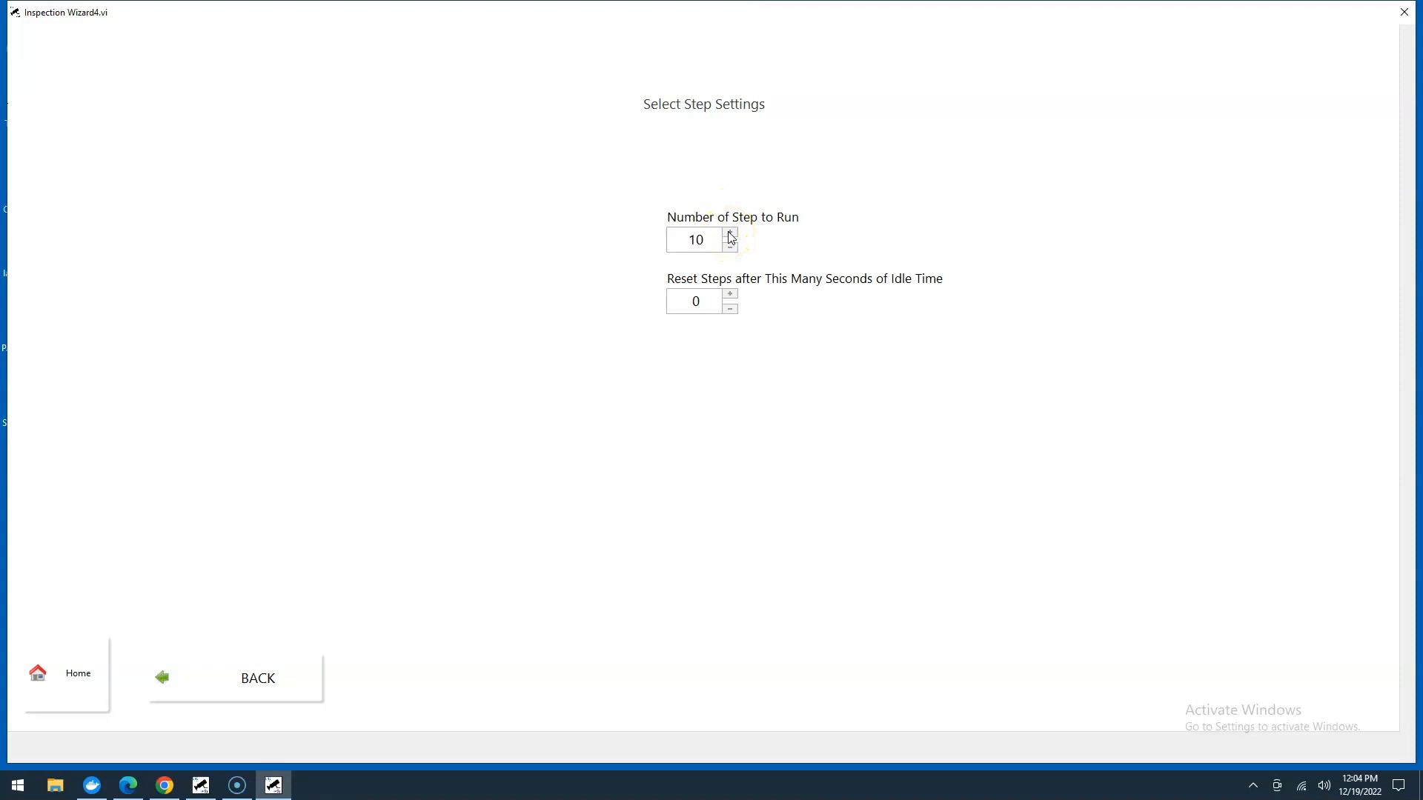
{"action": "left_click", "coordinate": [732, 294]}
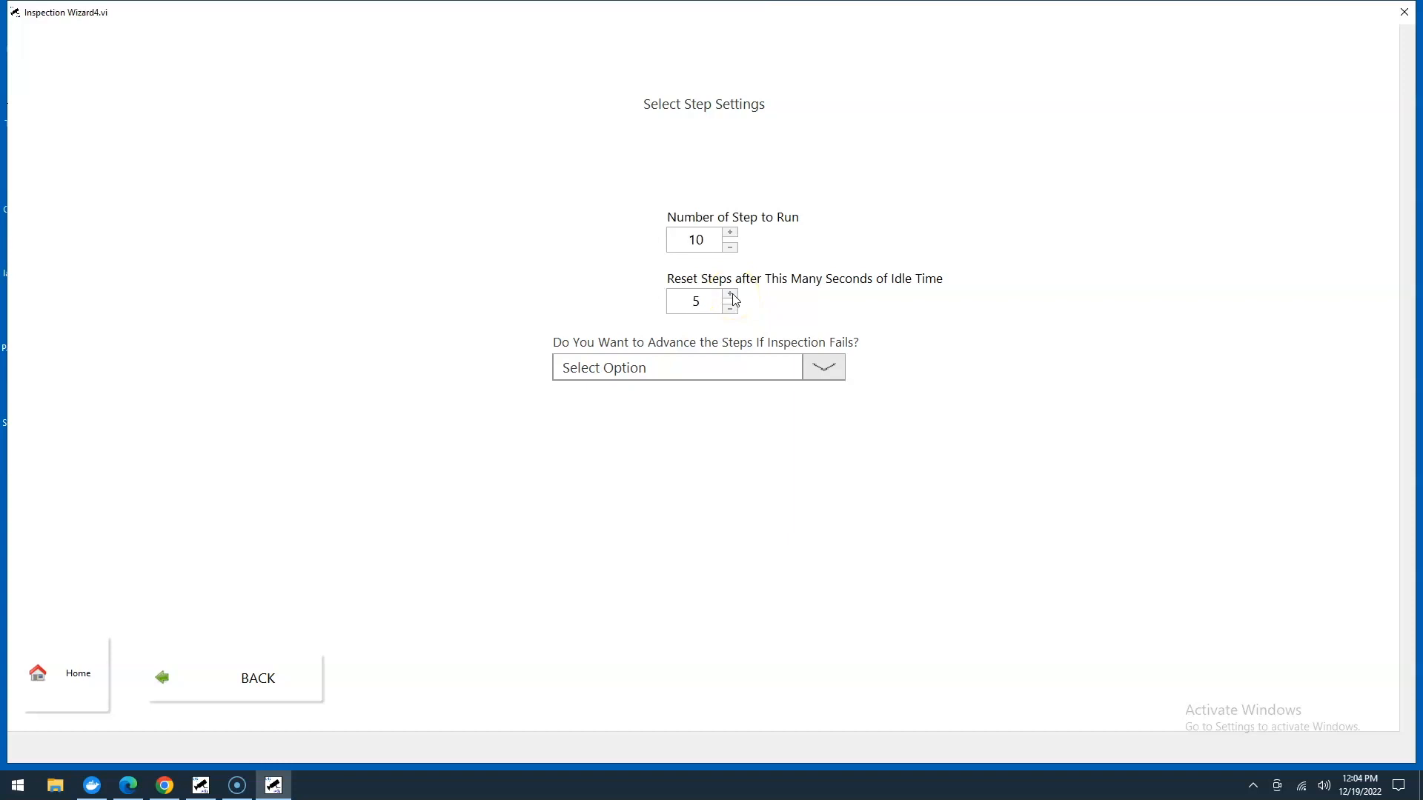
Set the behaviour for a failed inspection to Do Not Advance on Fail.
{"action": "left_click", "coordinate": [825, 369]}
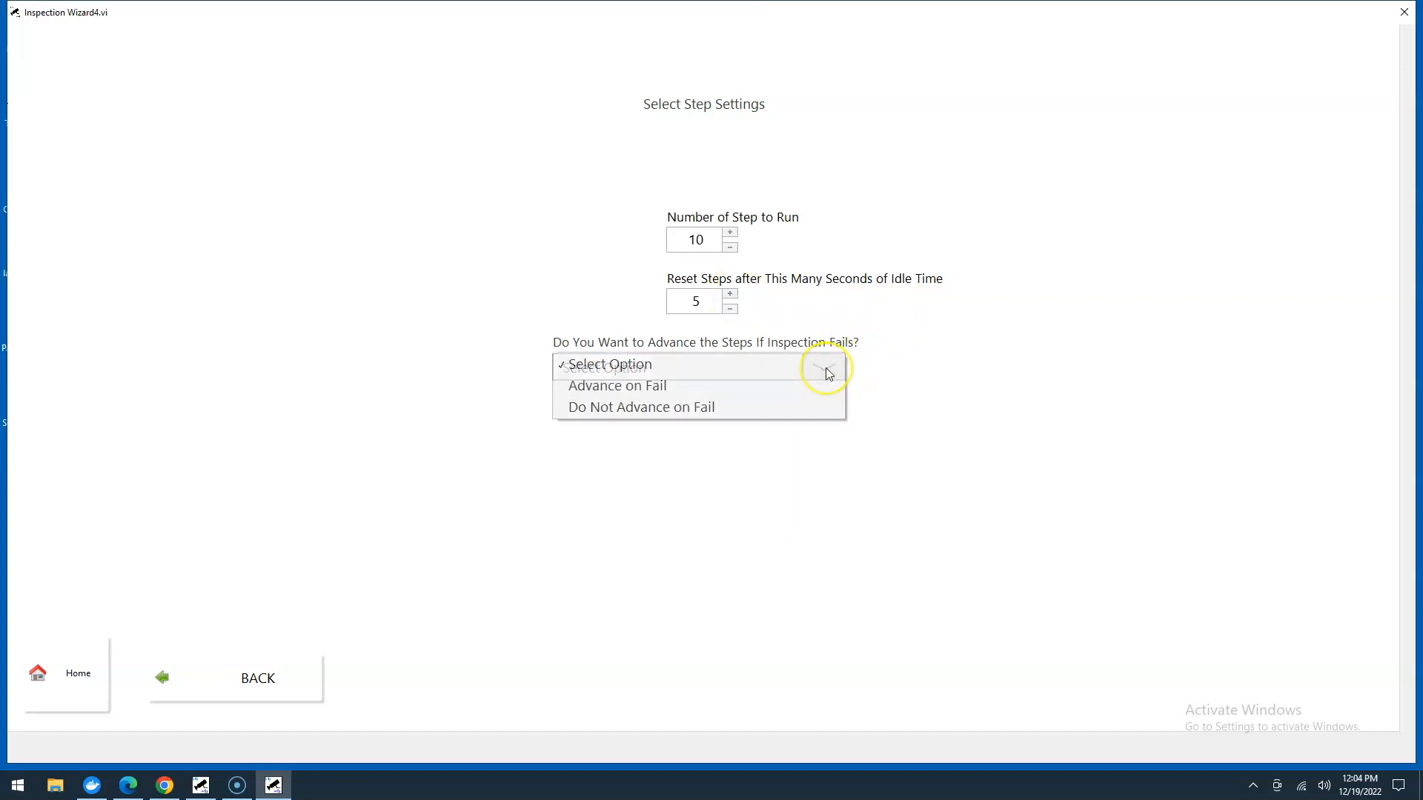
{"action": "left_click", "coordinate": [746, 387]}
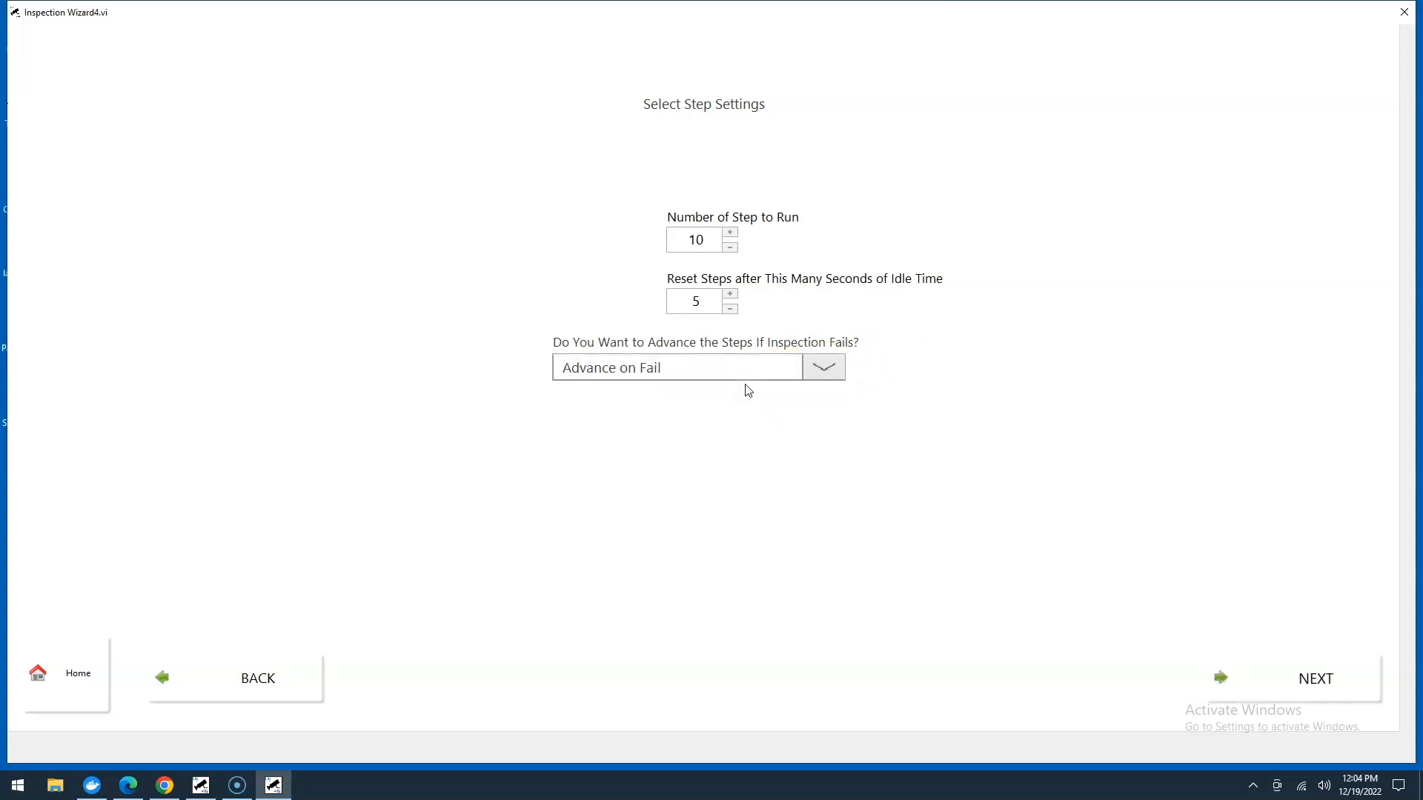
{"action": "left_click", "coordinate": [824, 369]}
{"action": "left_click", "coordinate": [763, 383]}
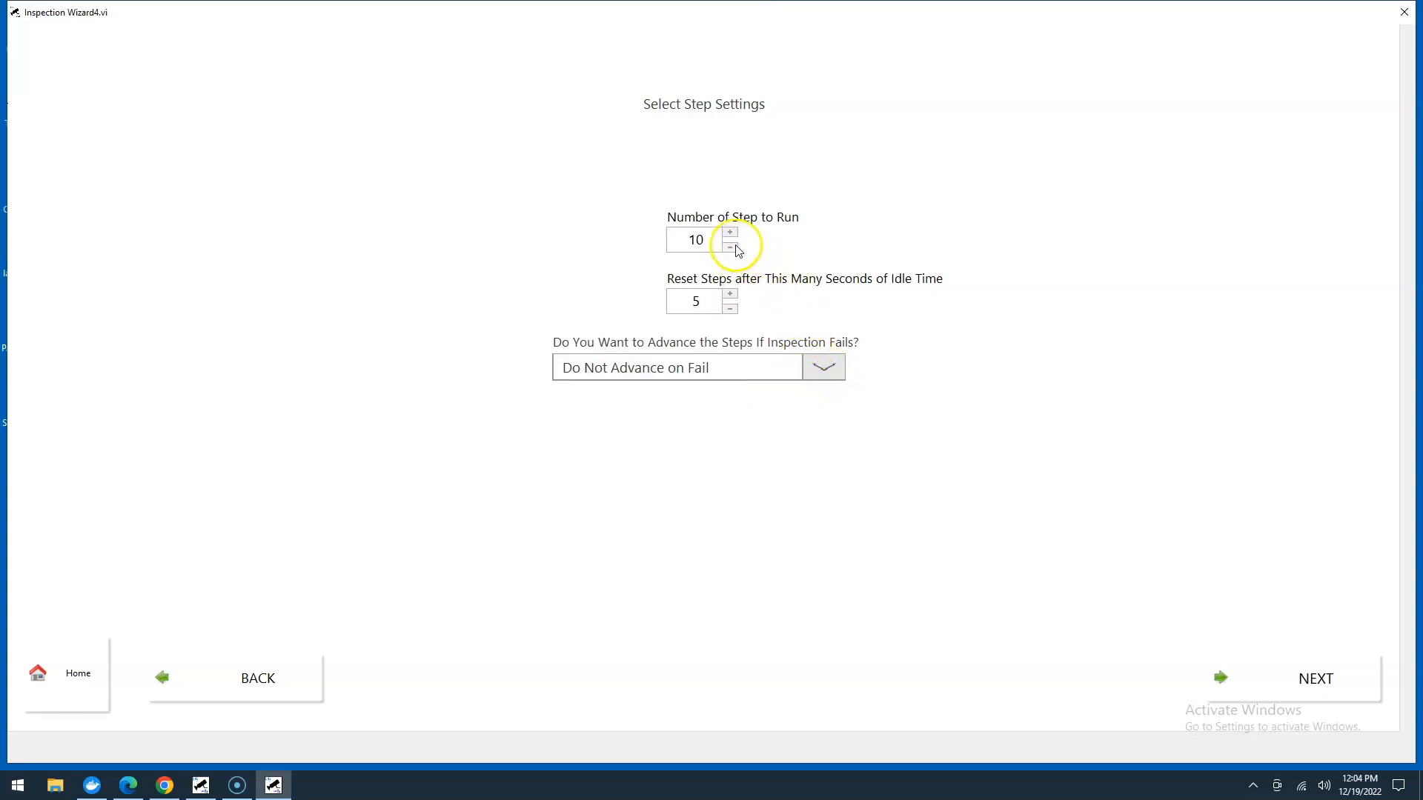
Set the number of steps to run to 1, keep Do Not Advance on Fail, and proceed to the camera selection.
{"action": "double_click", "coordinate": [704, 242]}
{"action": "type", "text": "1"}
{"action": "left_click", "coordinate": [823, 367]}
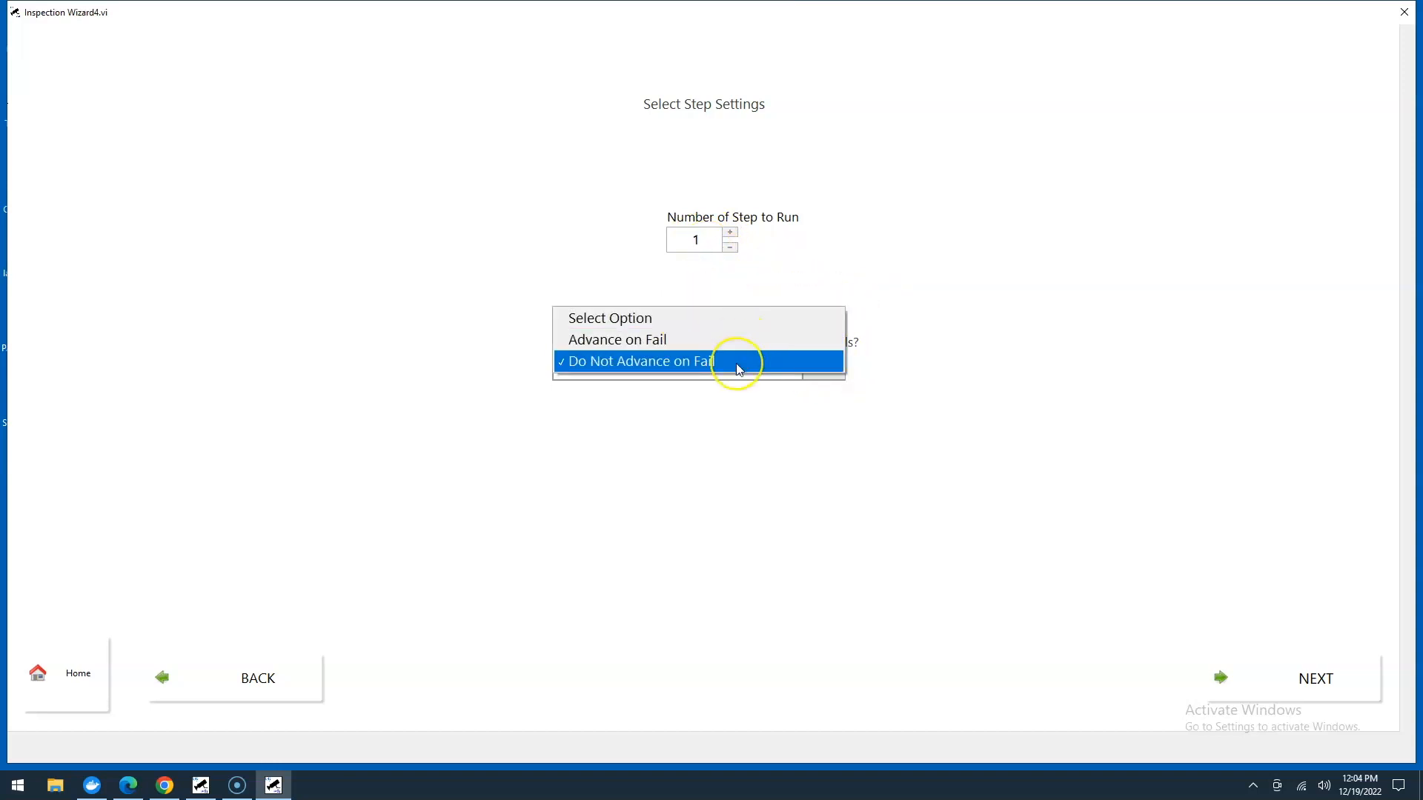
{"action": "left_click", "coordinate": [788, 403]}
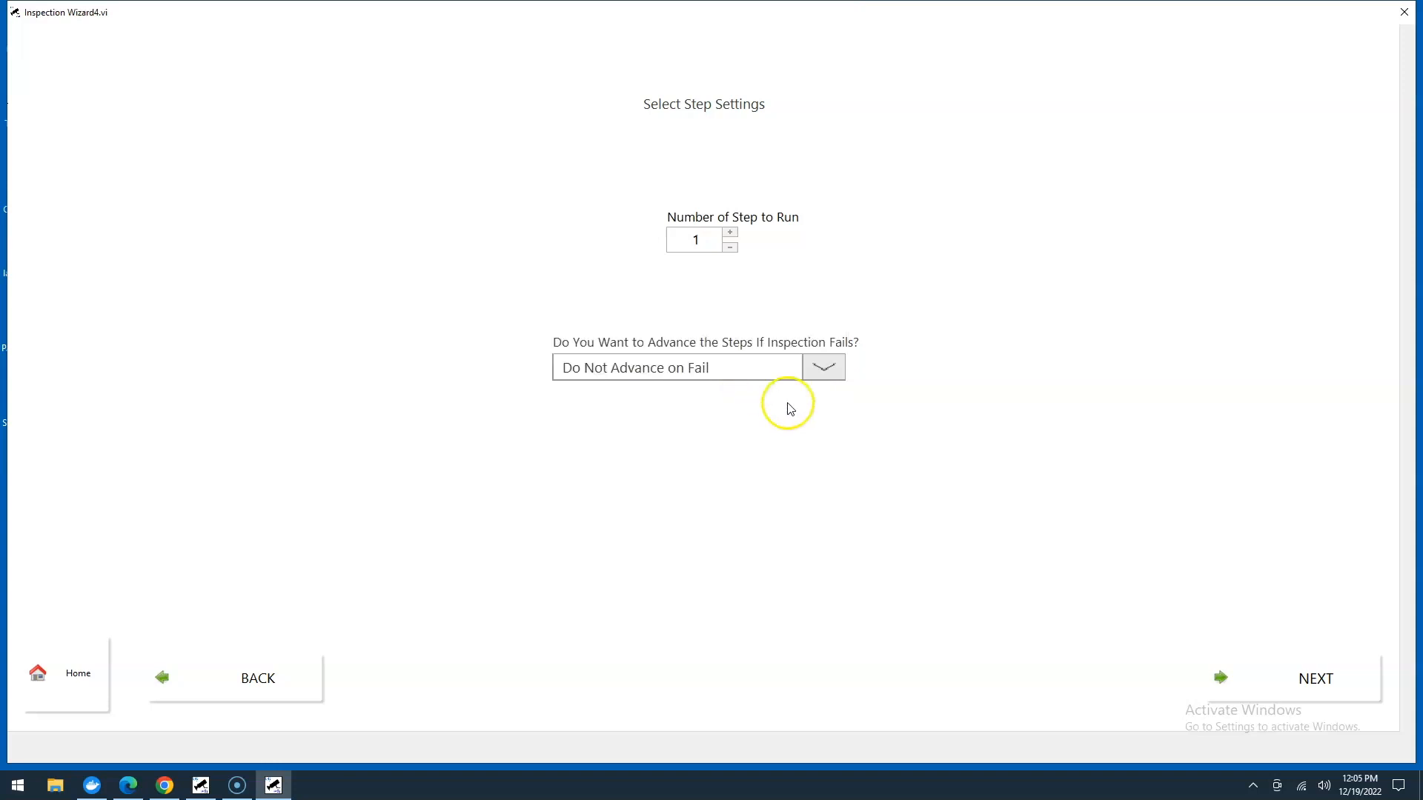
{"action": "left_click", "coordinate": [1296, 685]}
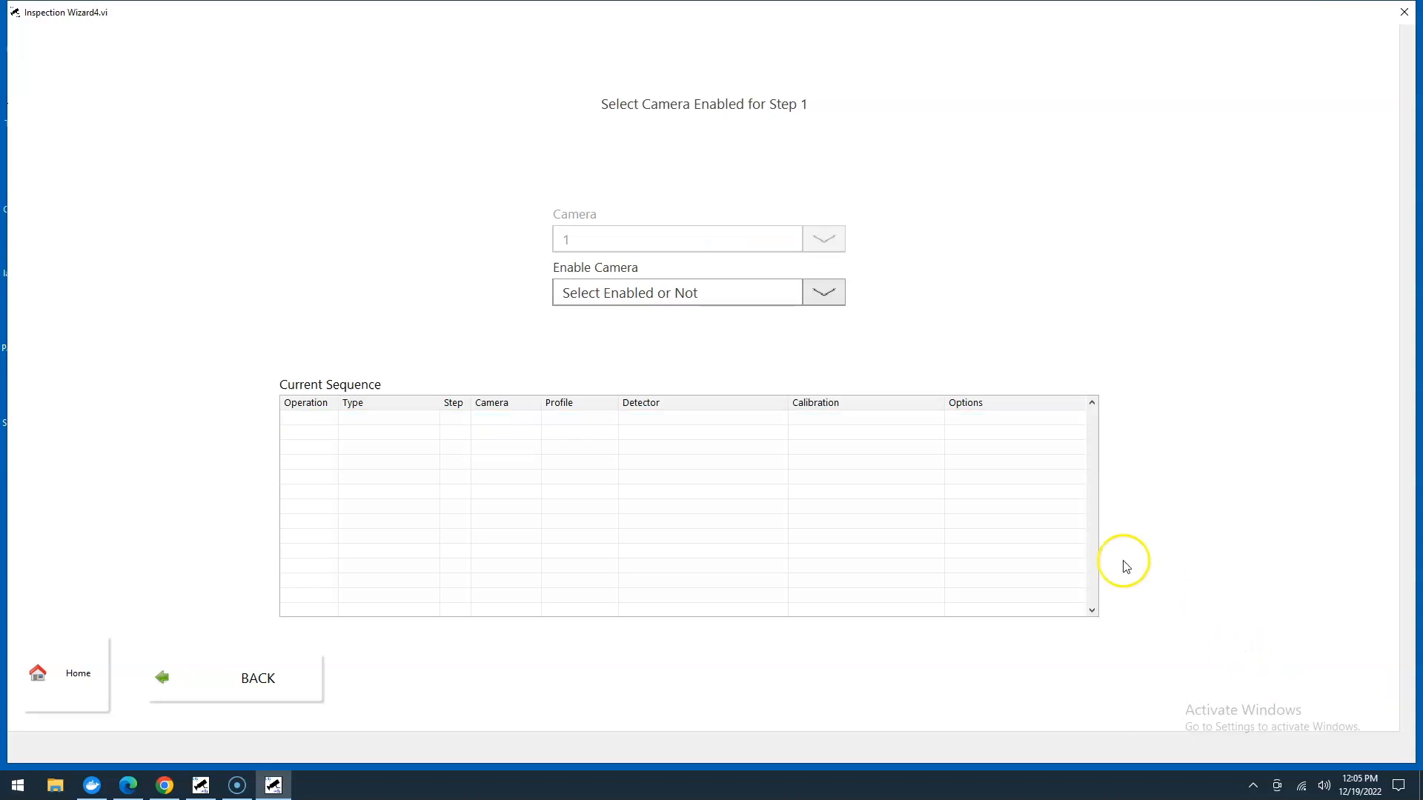
Enable camera 1 for step 1 with the 1-DemoCamera profile and proceed to the inspection choice.
{"action": "left_click", "coordinate": [821, 291]}
{"action": "left_click", "coordinate": [679, 311]}
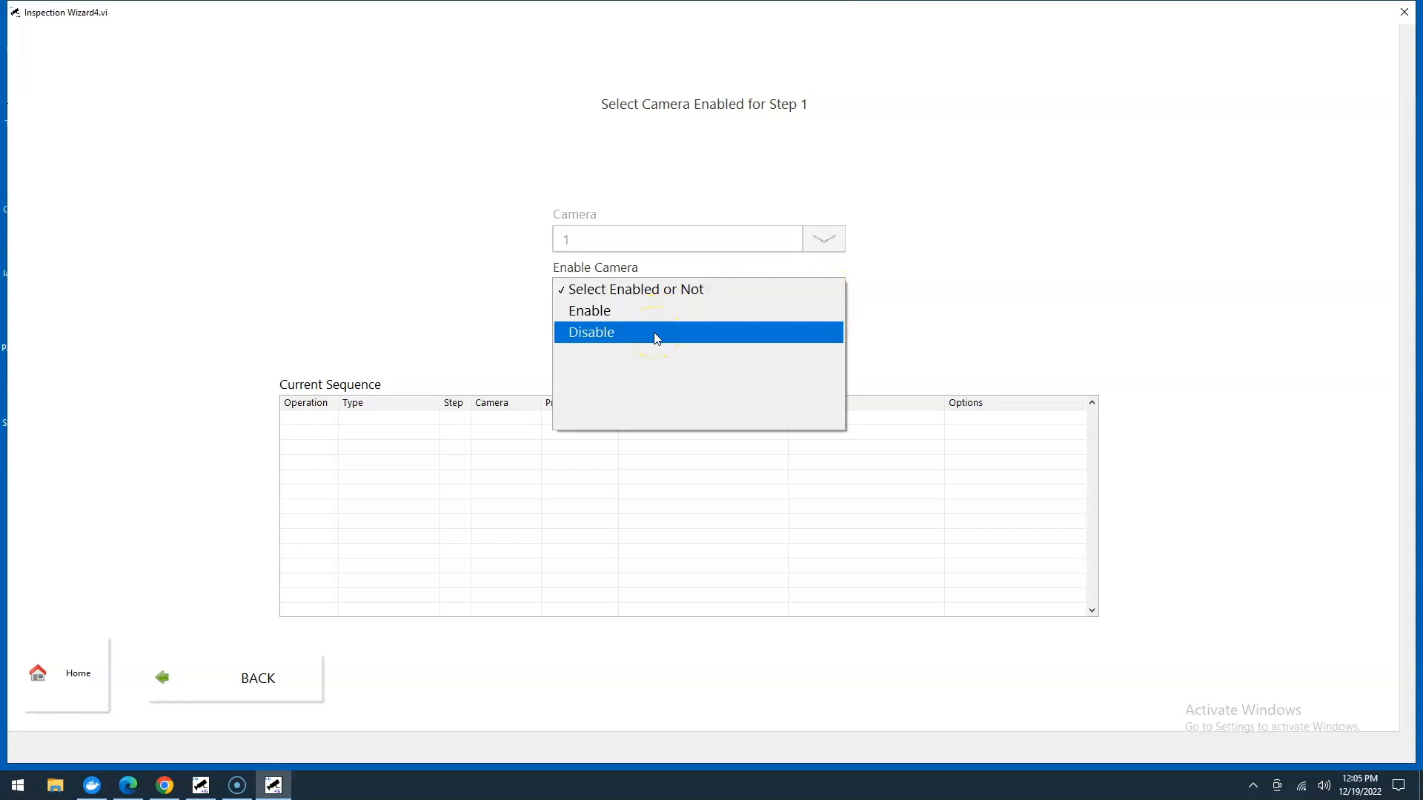
{"action": "left_click", "coordinate": [636, 311]}
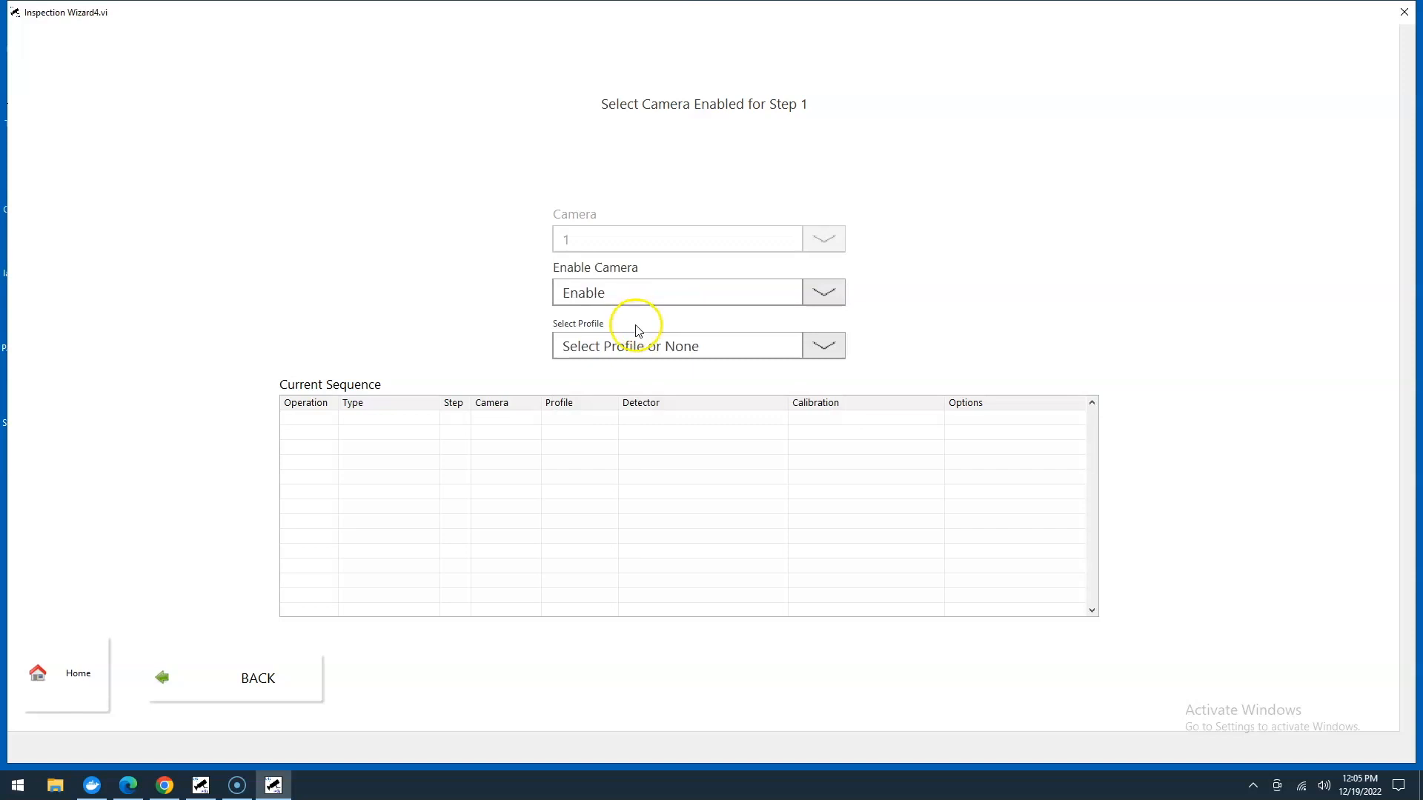
{"action": "left_click", "coordinate": [637, 345]}
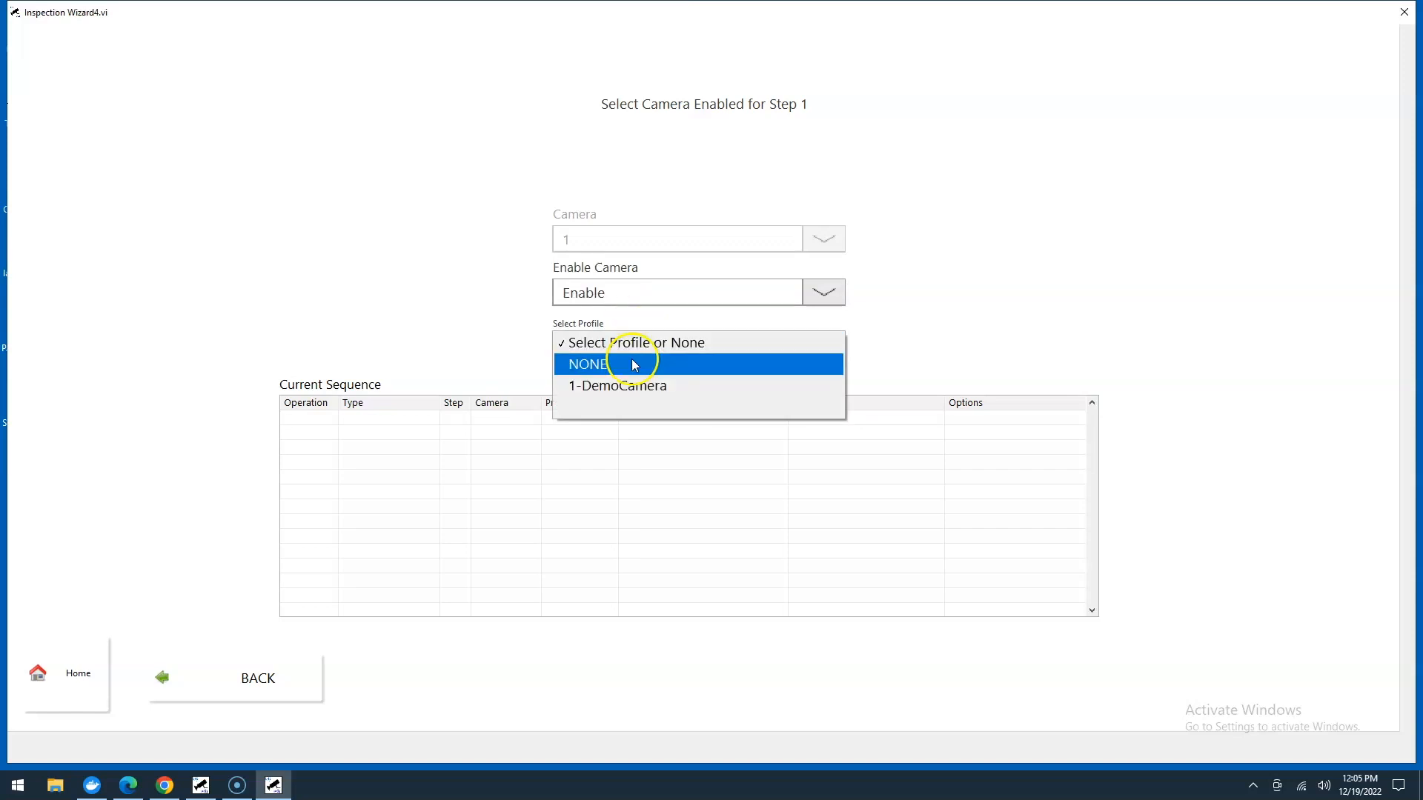
{"action": "left_click", "coordinate": [634, 385]}
{"action": "left_click", "coordinate": [634, 386]}
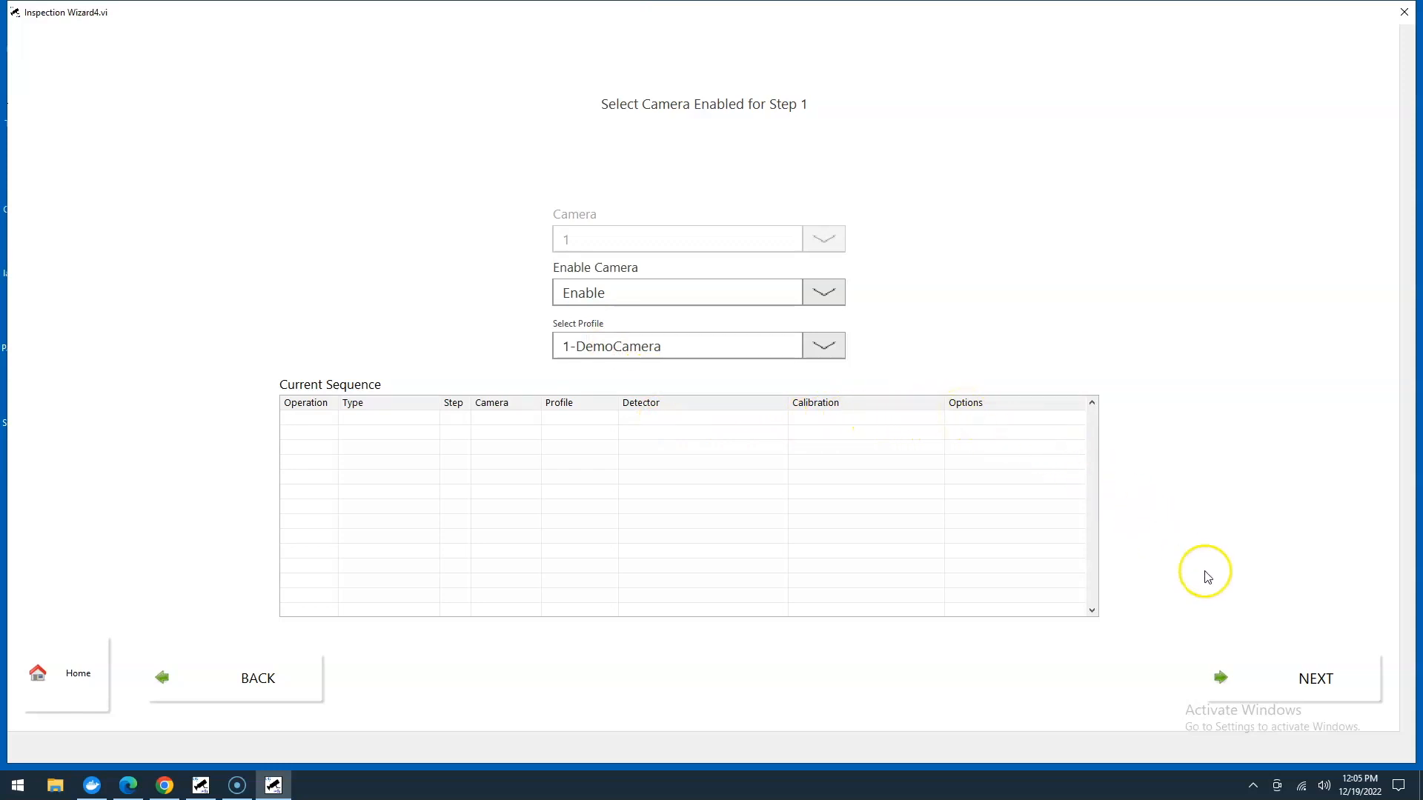
{"action": "left_click", "coordinate": [1284, 683]}
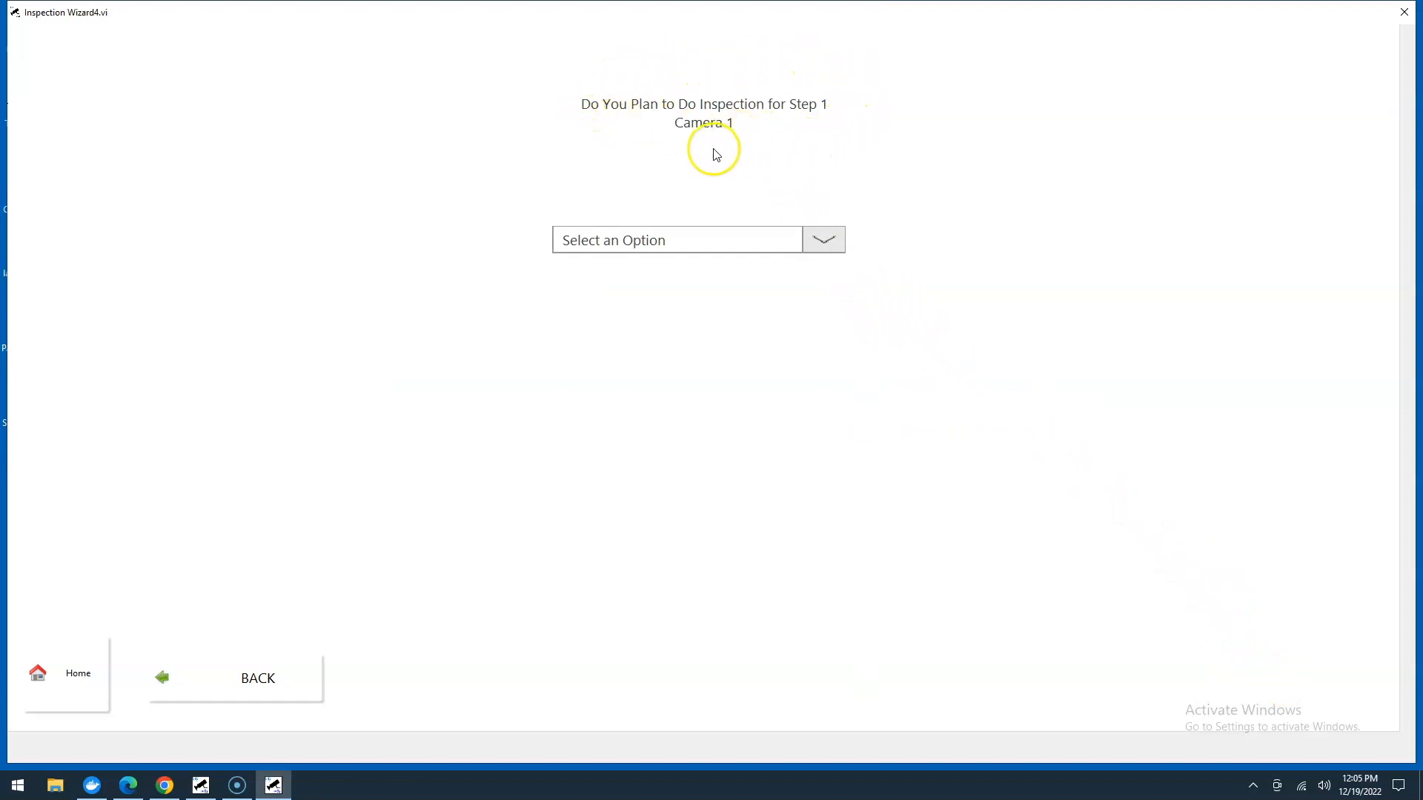
Choose No for inspection on step 1, camera 1, and proceed to the setup summary.
{"action": "left_click", "coordinate": [688, 245]}
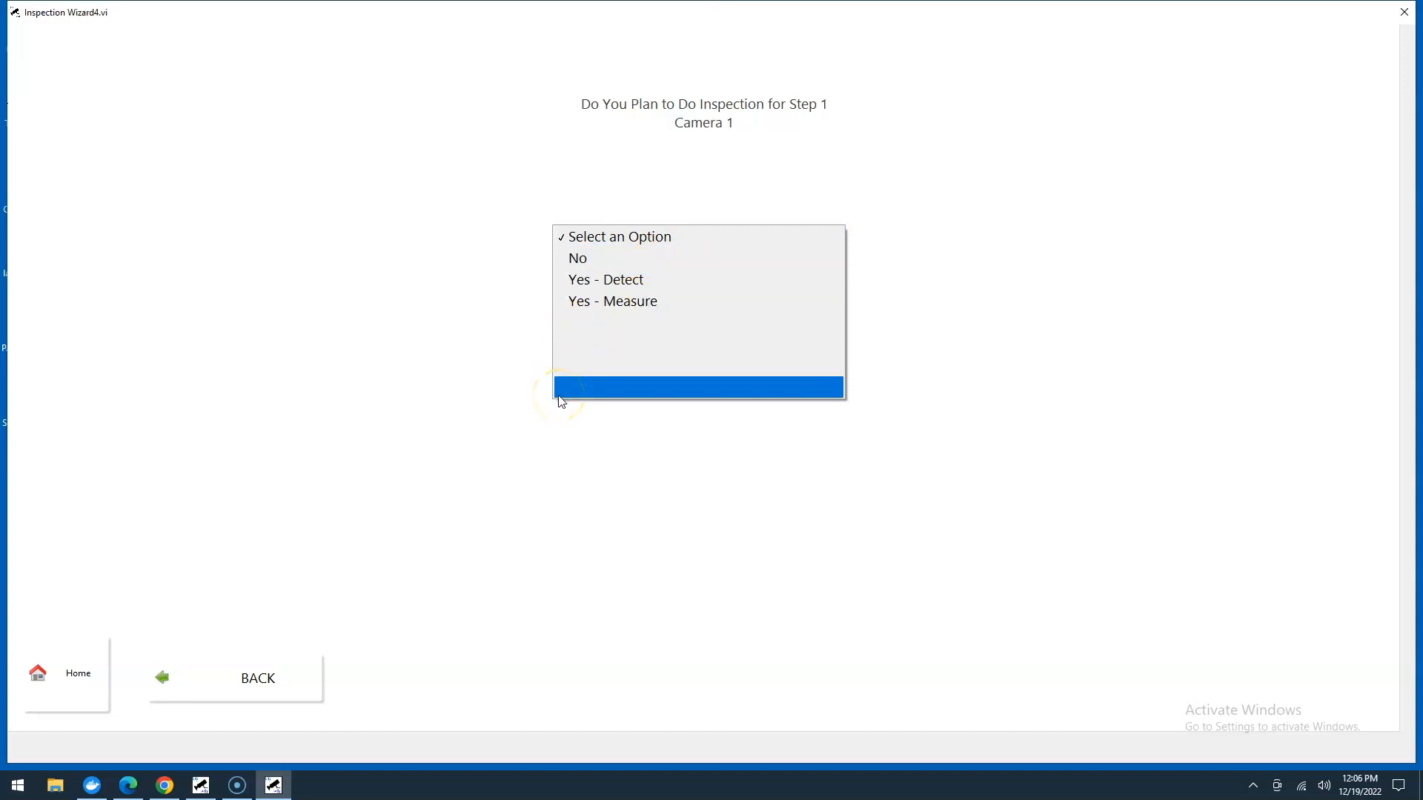
{"action": "left_click", "coordinate": [615, 260]}
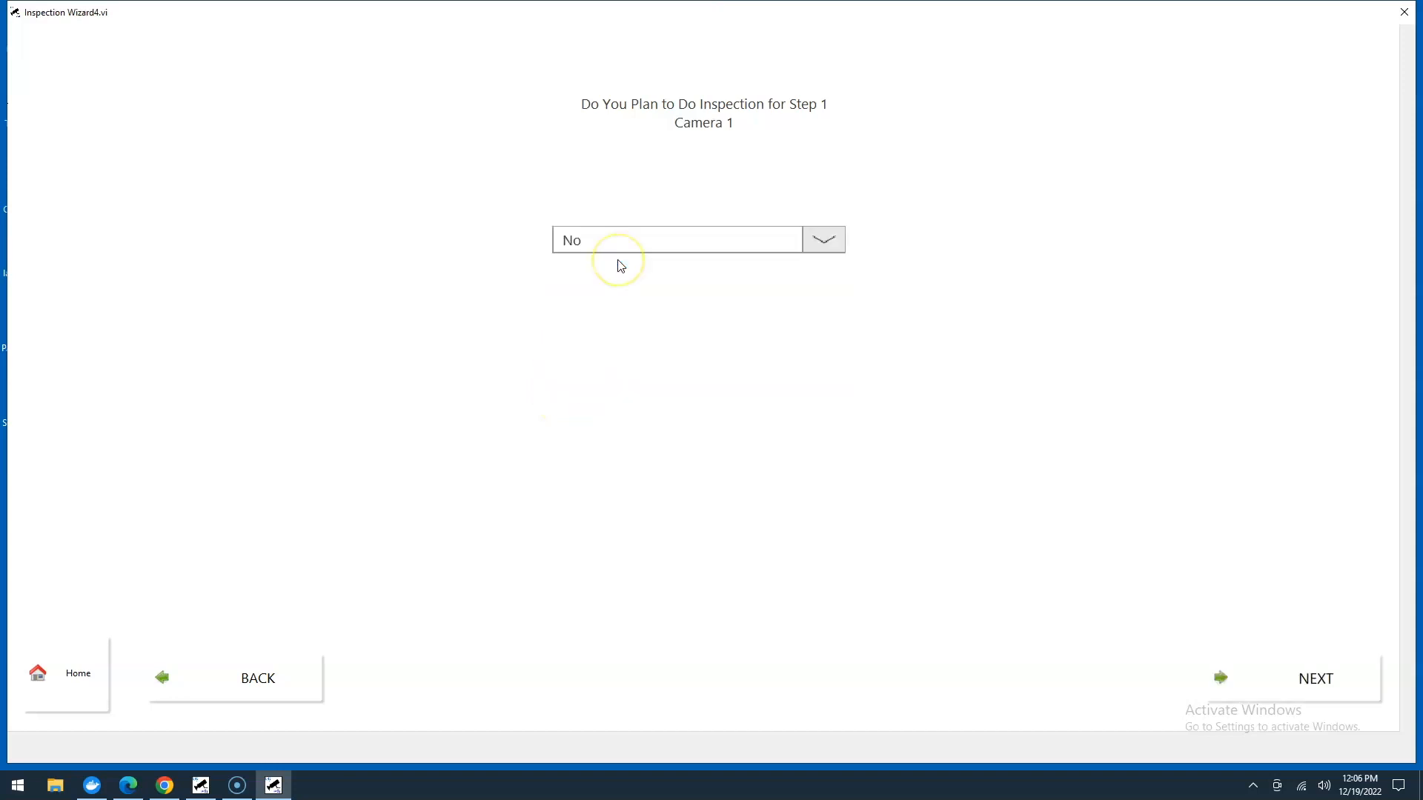
{"action": "left_click", "coordinate": [1293, 685]}
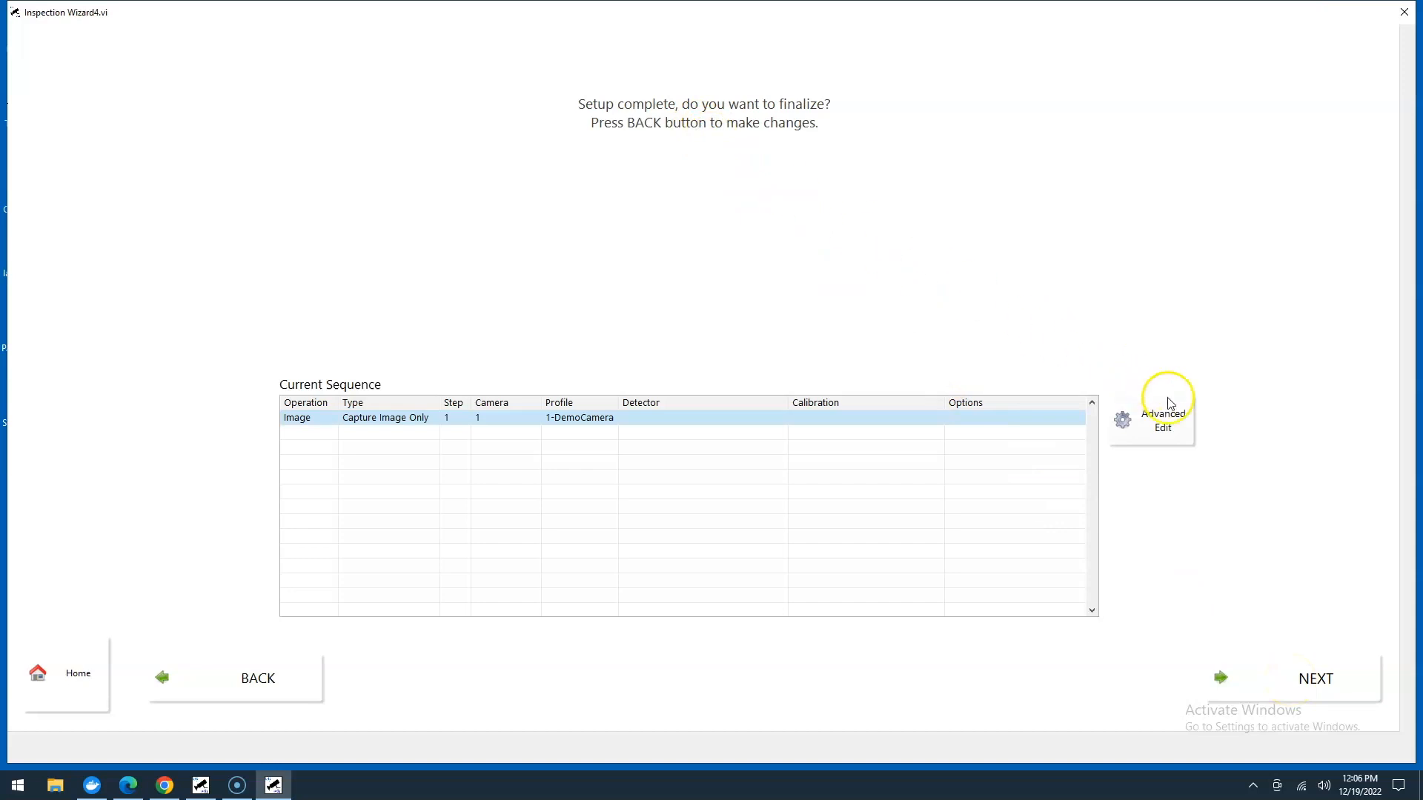
In the advanced edit, configure an Image step as Capture Image Only with camera 1 and profile 1-DemoCamera, and select the existing sequence row.
{"action": "left_click", "coordinate": [1165, 430]}
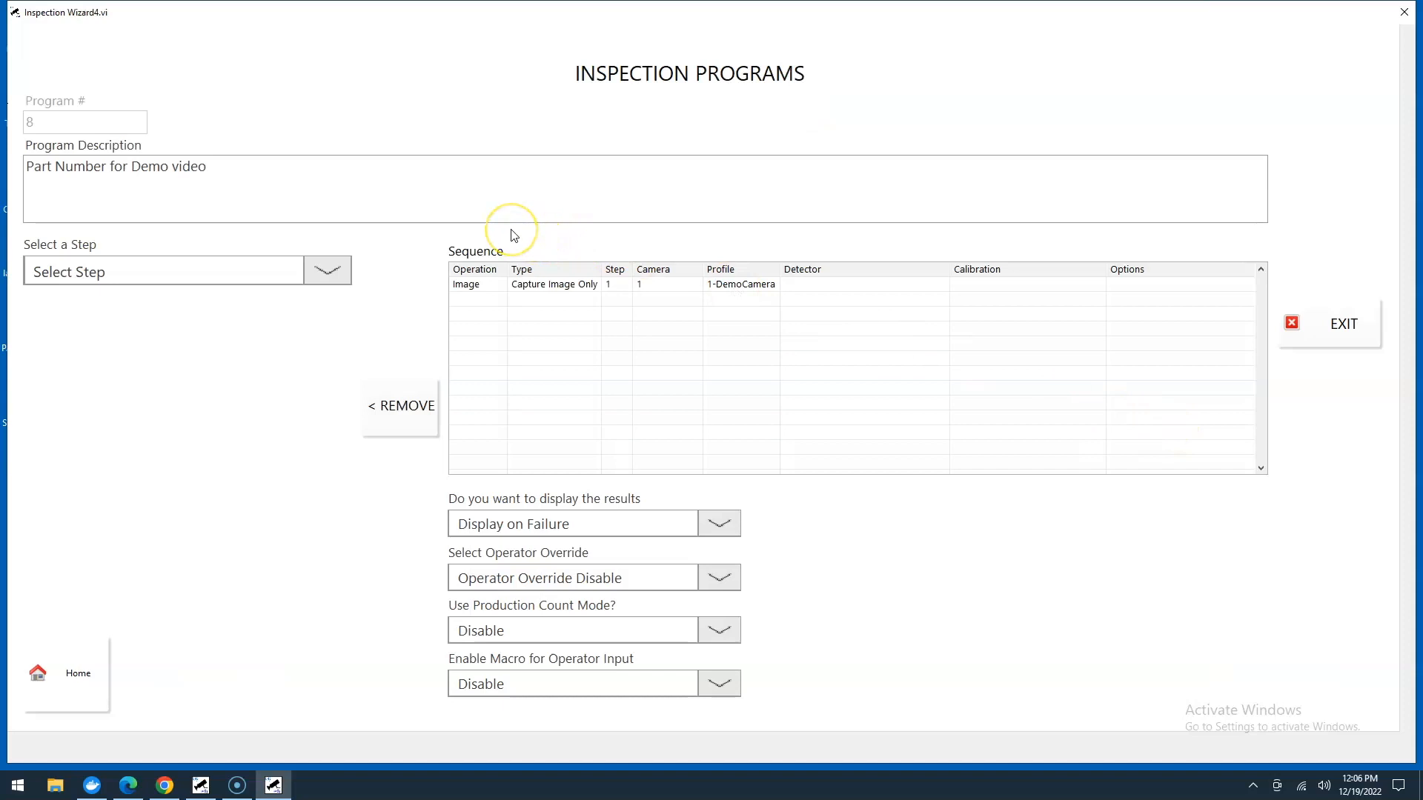
{"action": "left_click", "coordinate": [300, 271]}
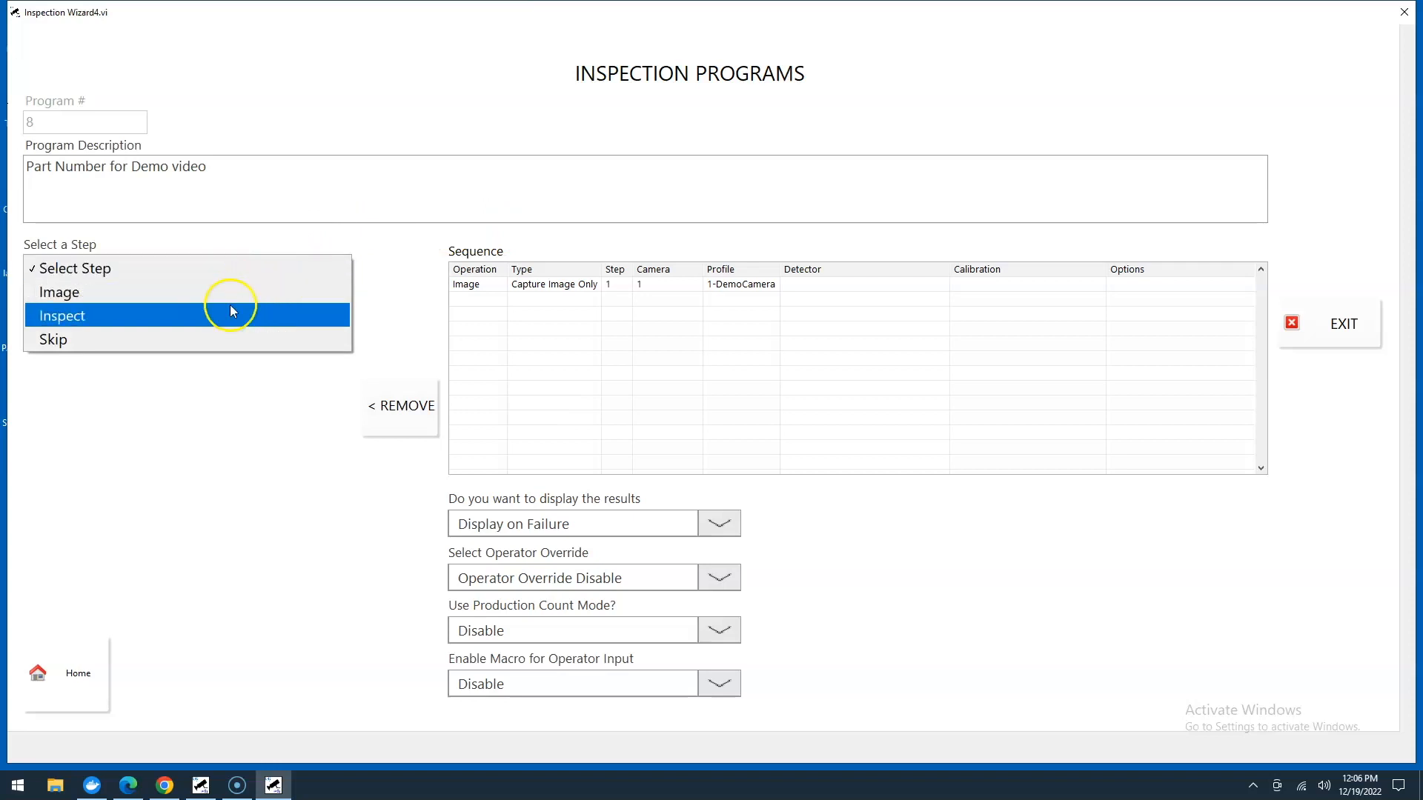
{"action": "left_click", "coordinate": [204, 293]}
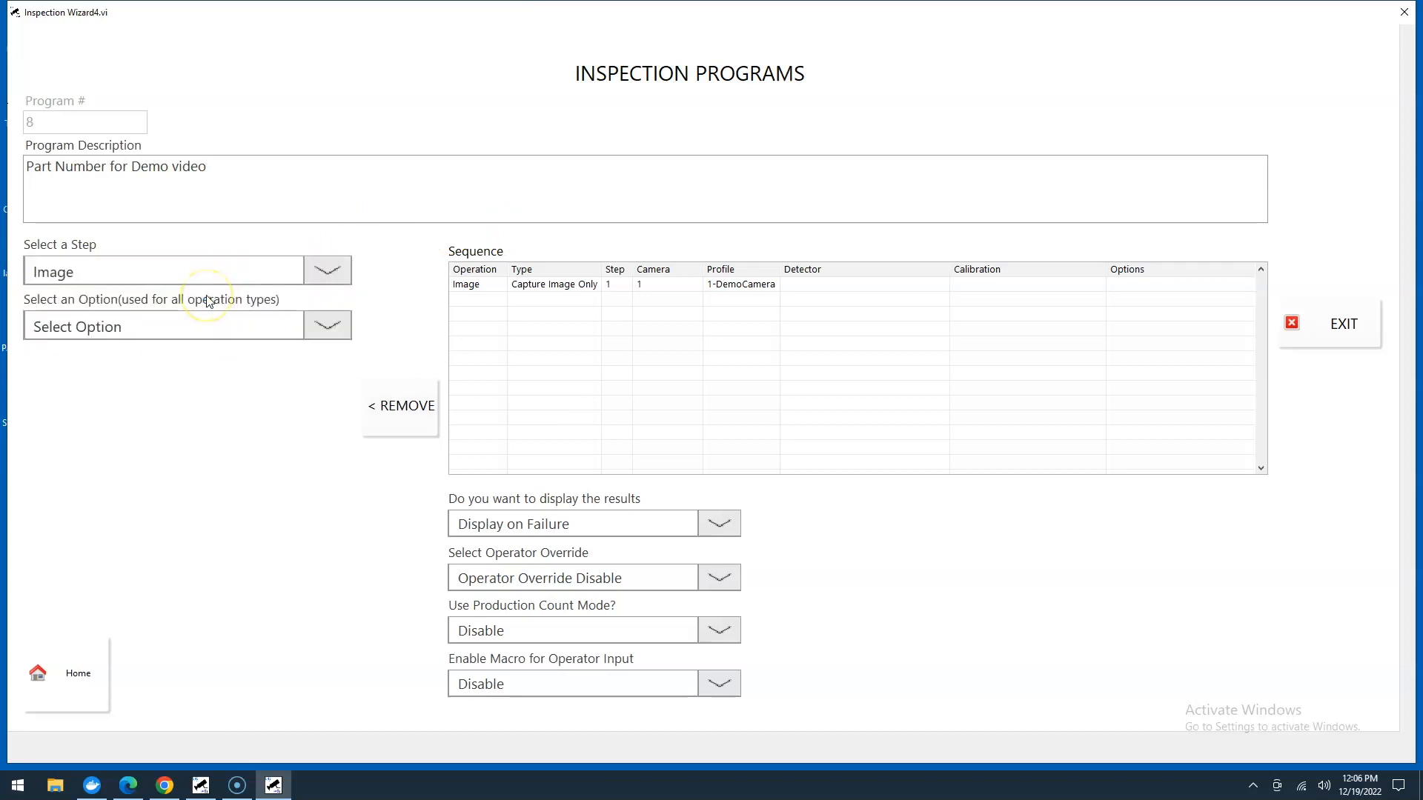
{"action": "left_click", "coordinate": [214, 326]}
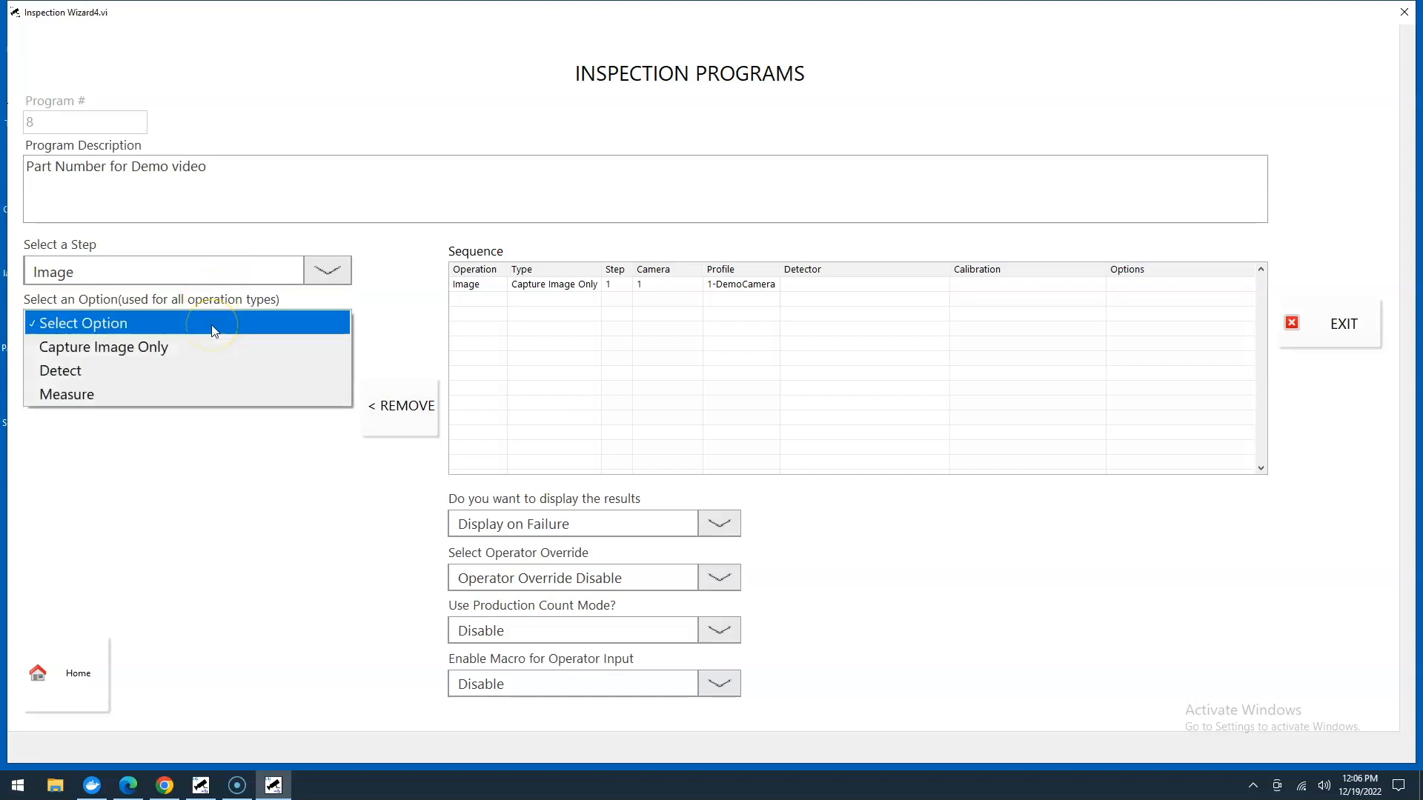
{"action": "left_click", "coordinate": [152, 346]}
{"action": "left_click", "coordinate": [222, 379]}
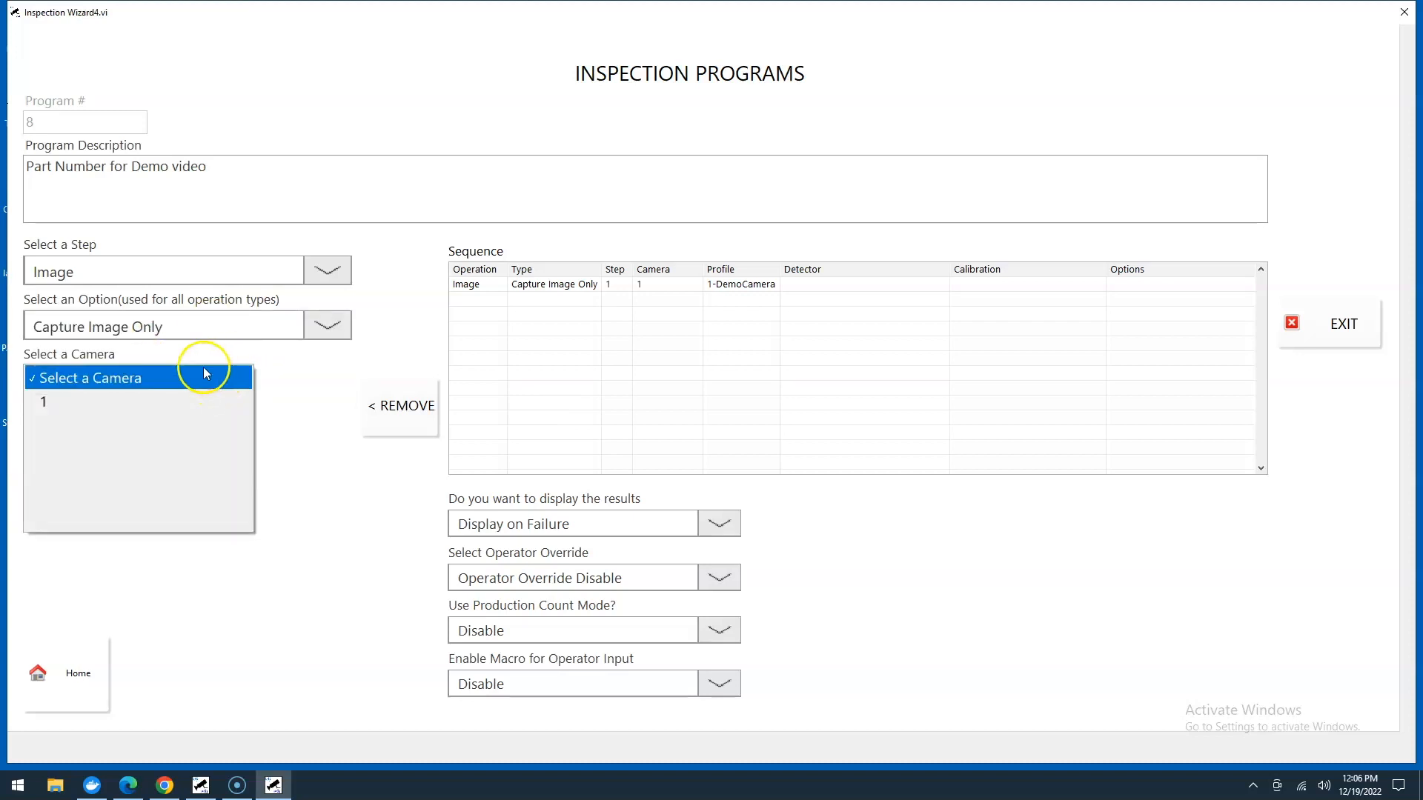
{"action": "left_click", "coordinate": [160, 404]}
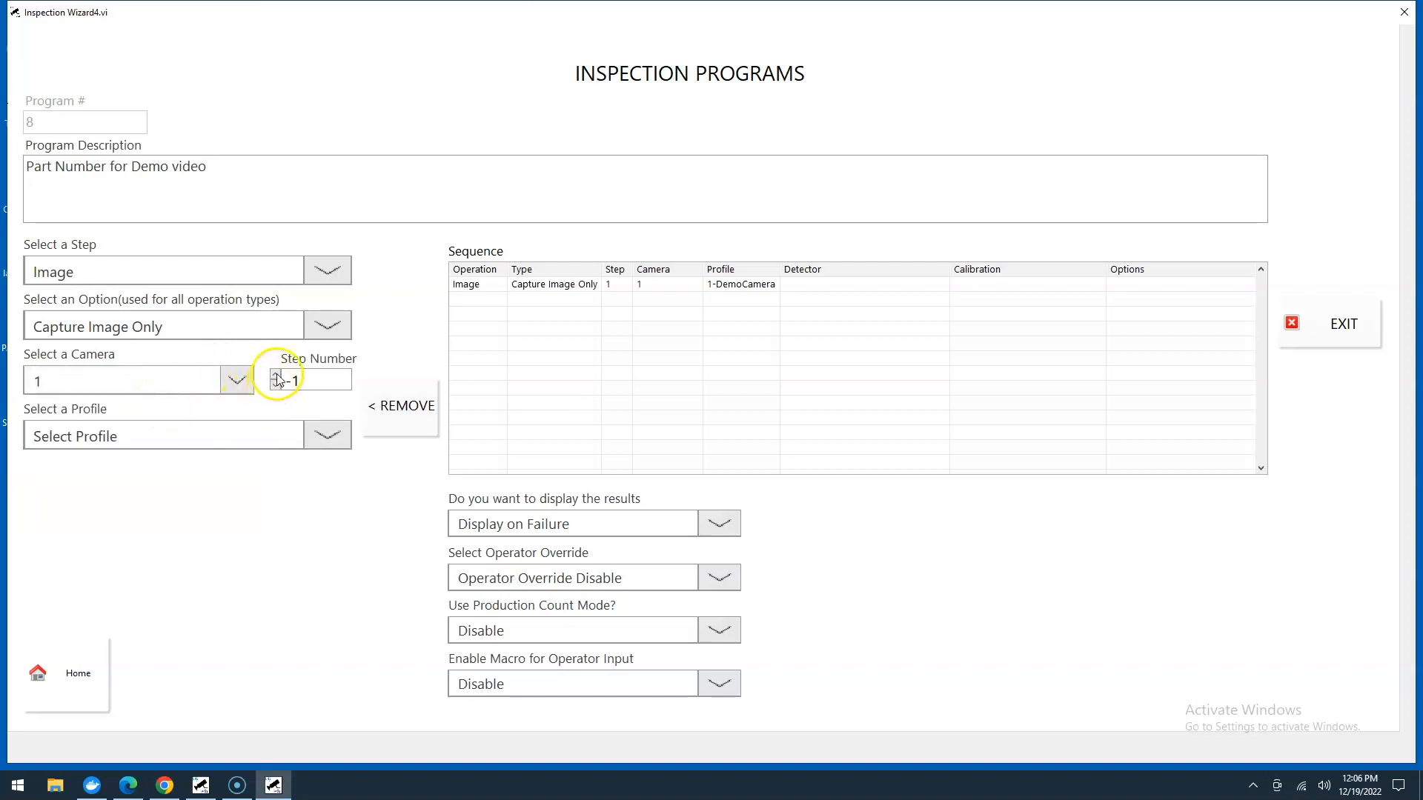
{"action": "left_click", "coordinate": [217, 432]}
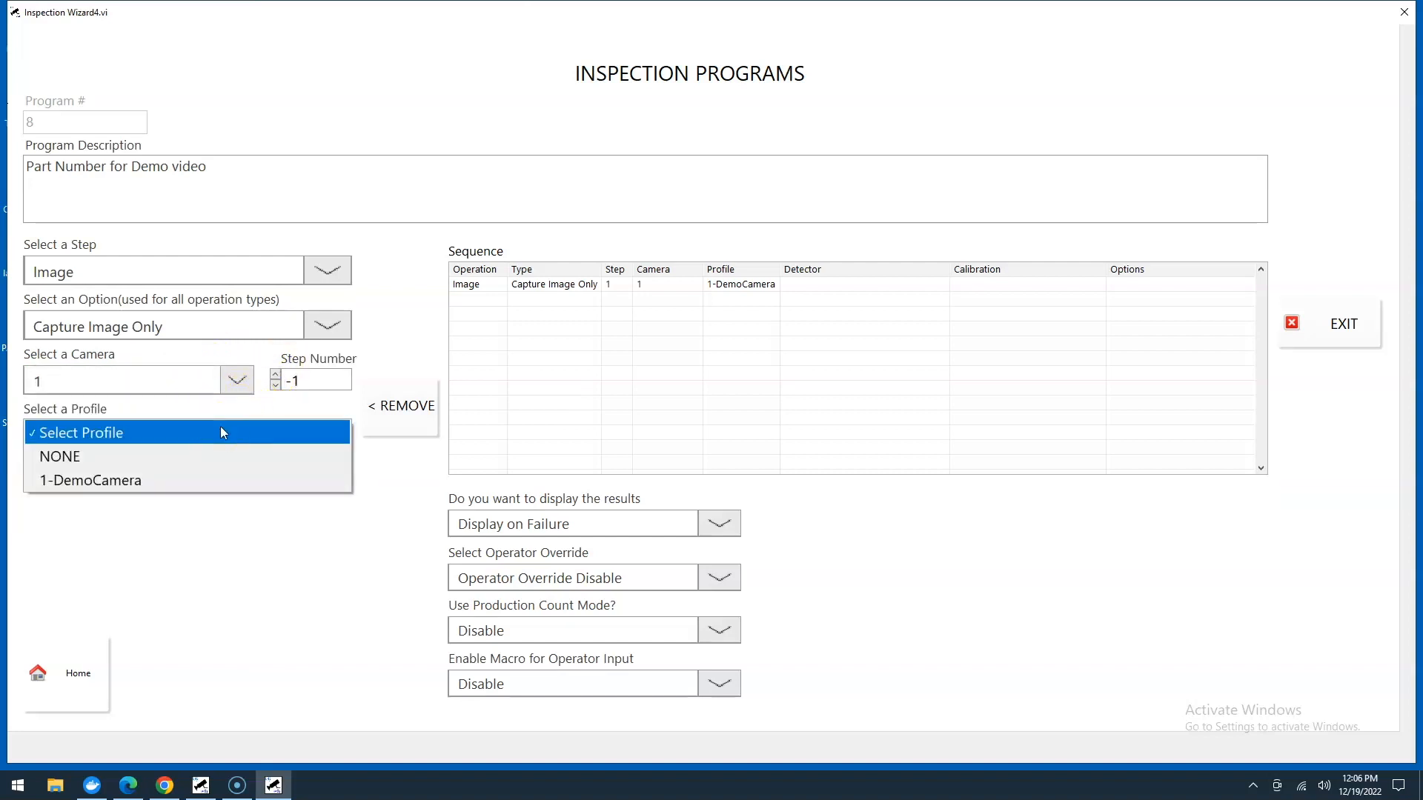
{"action": "left_click", "coordinate": [185, 478]}
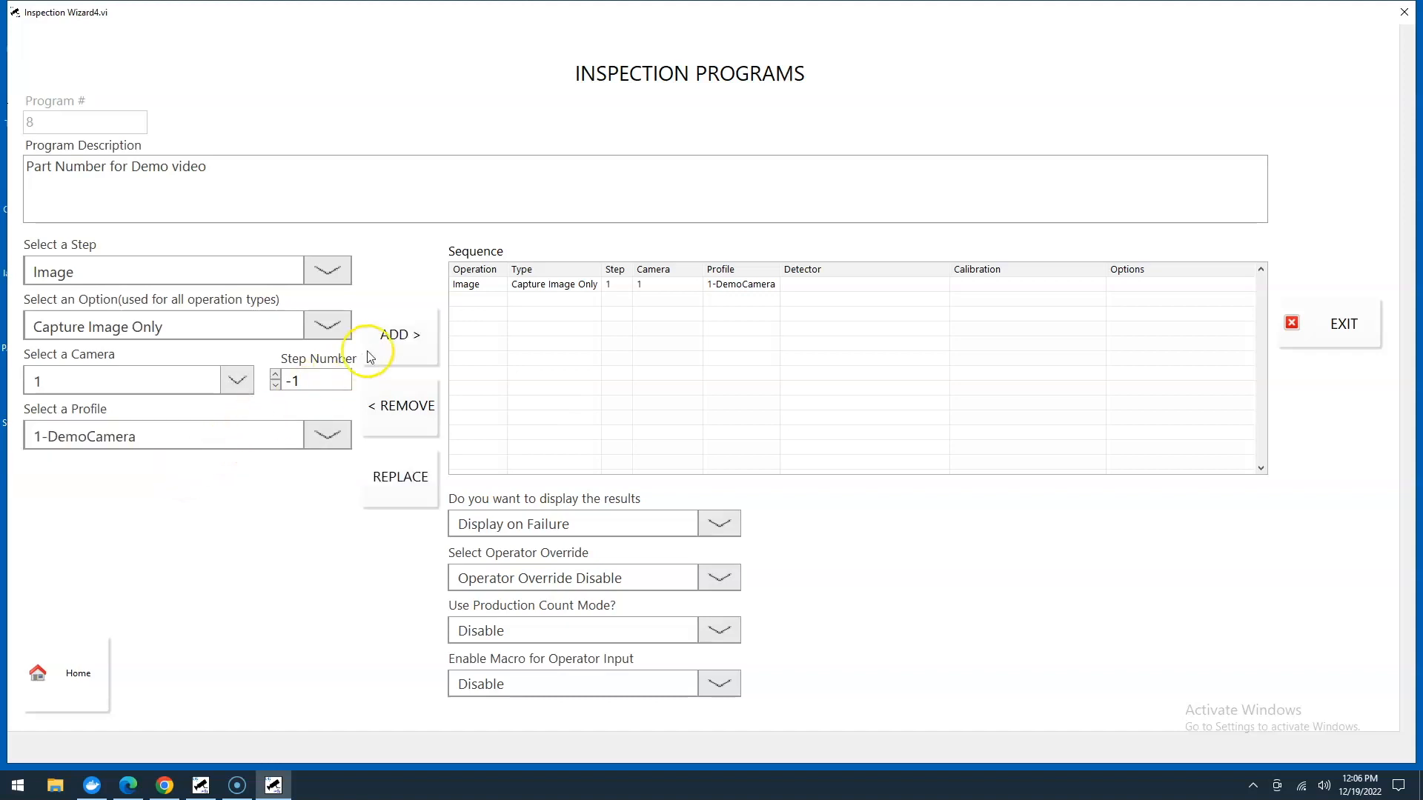
{"action": "left_click", "coordinate": [566, 286]}
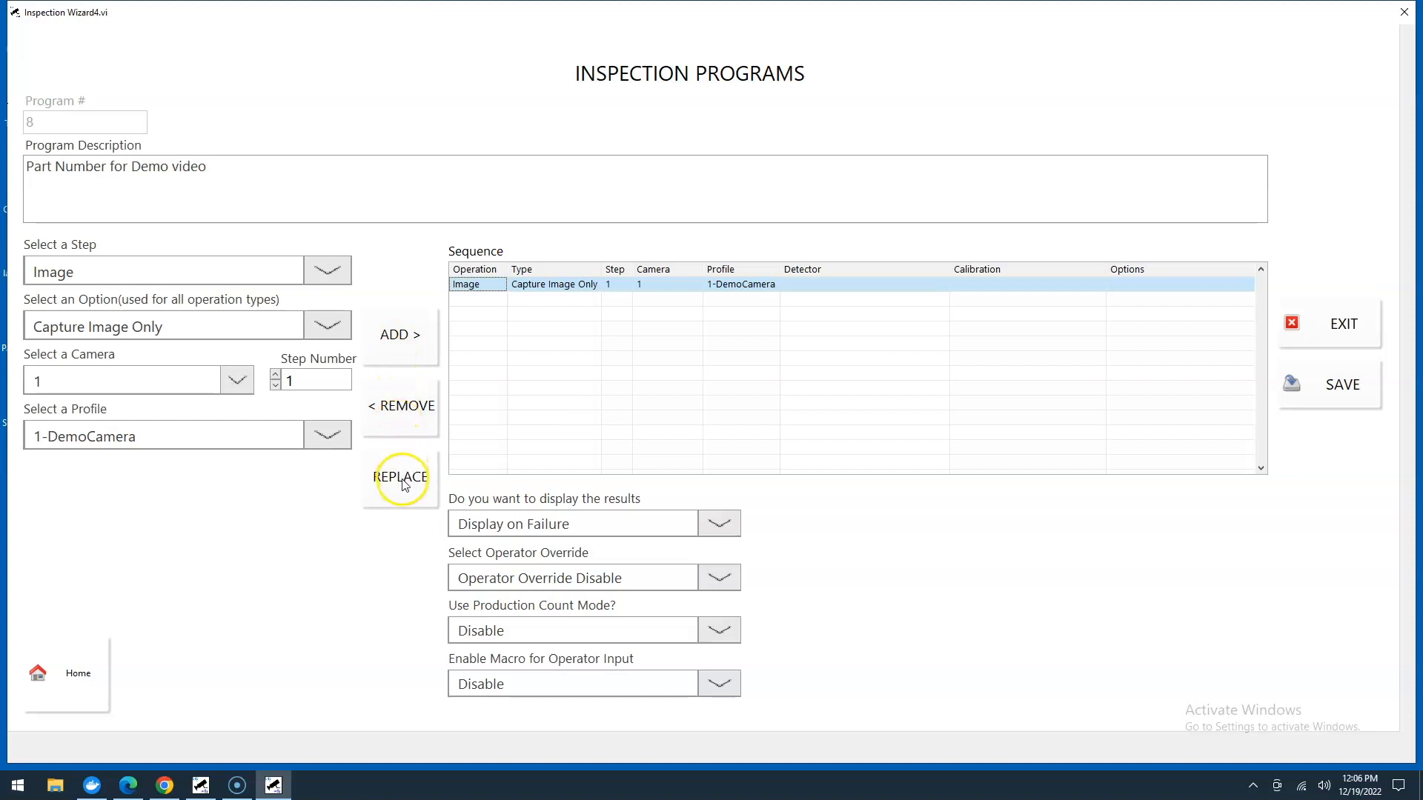
Review the choices for results display, operator override, production count mode and operator input macro, and exit the program editor without saving.
{"action": "left_click", "coordinate": [733, 528]}
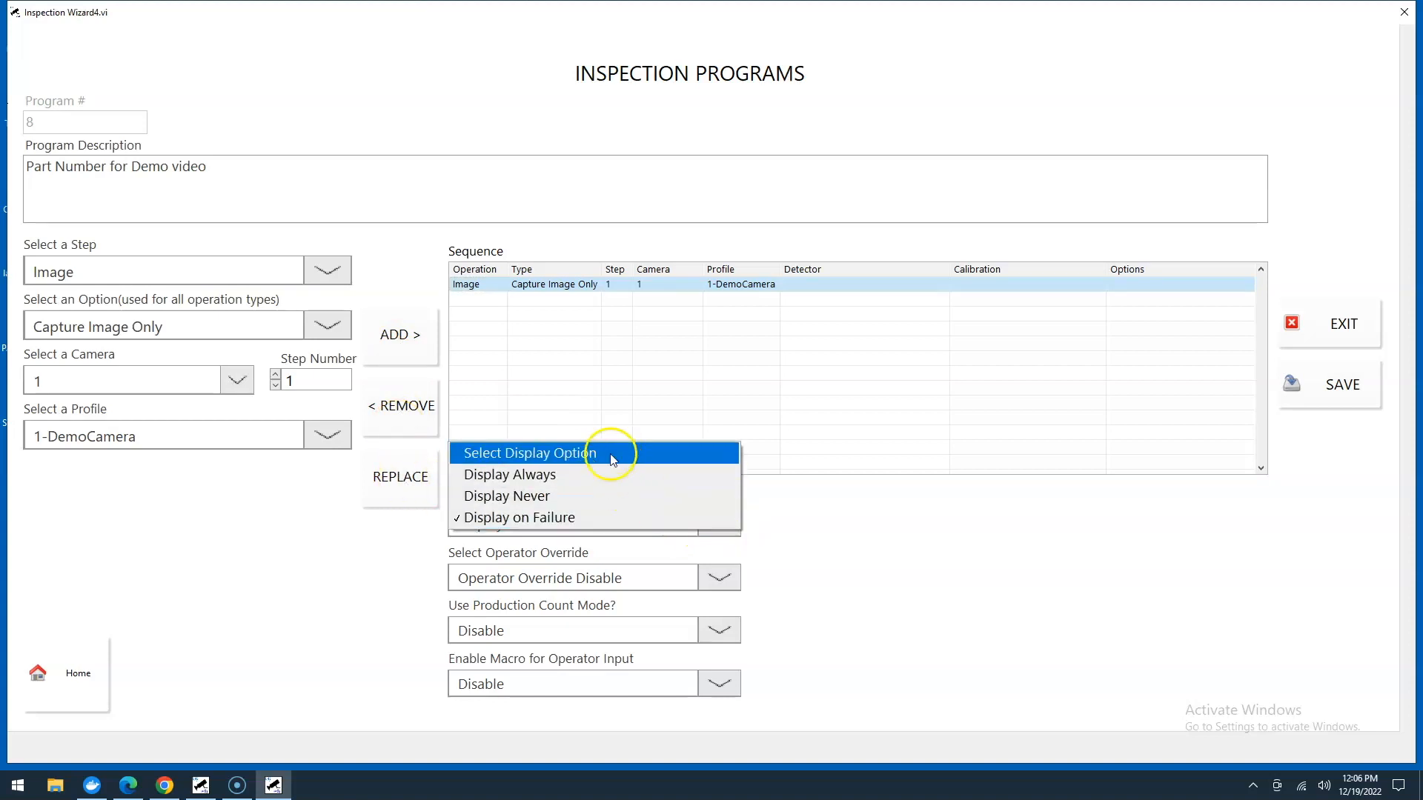
{"action": "left_click", "coordinate": [813, 547]}
{"action": "left_click", "coordinate": [722, 578]}
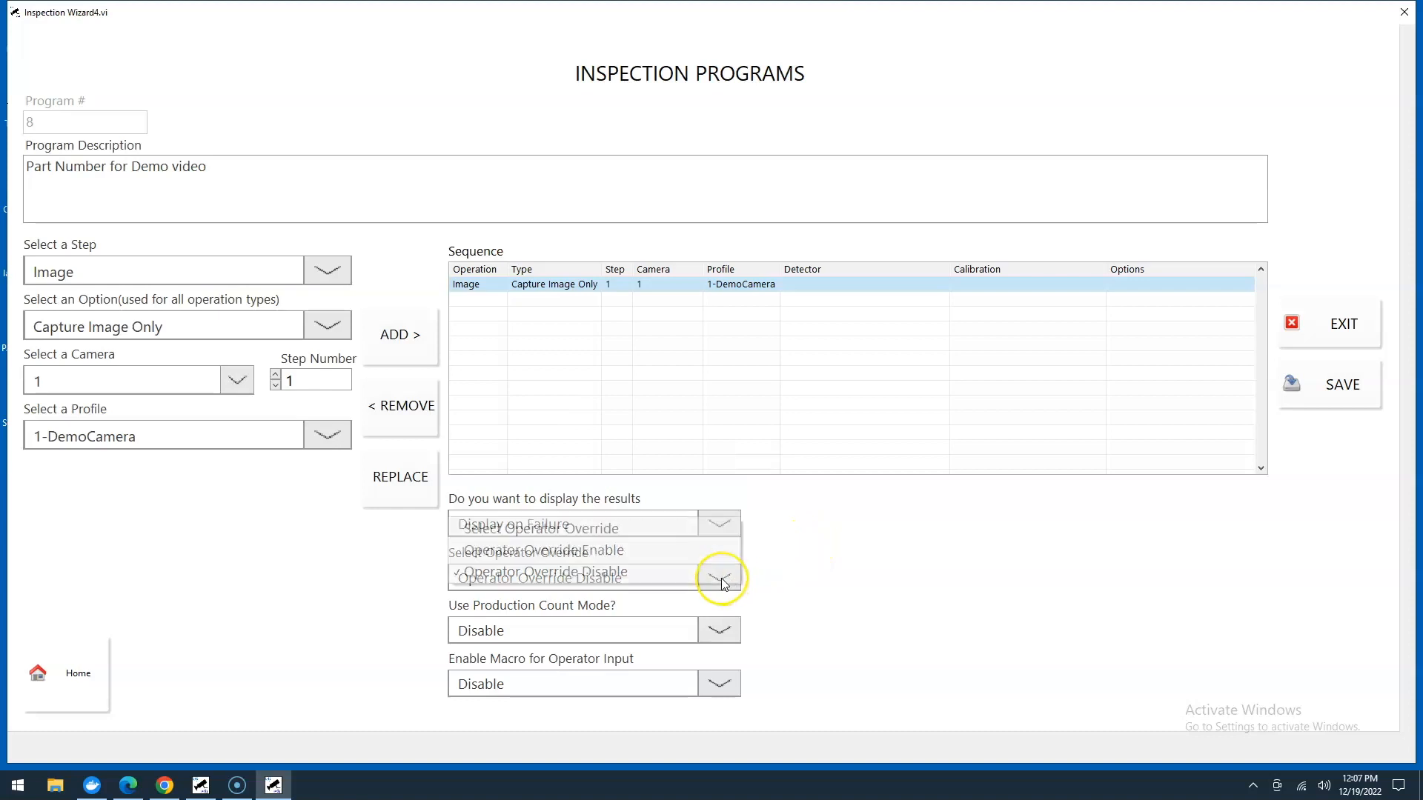
{"action": "left_click", "coordinate": [711, 532]}
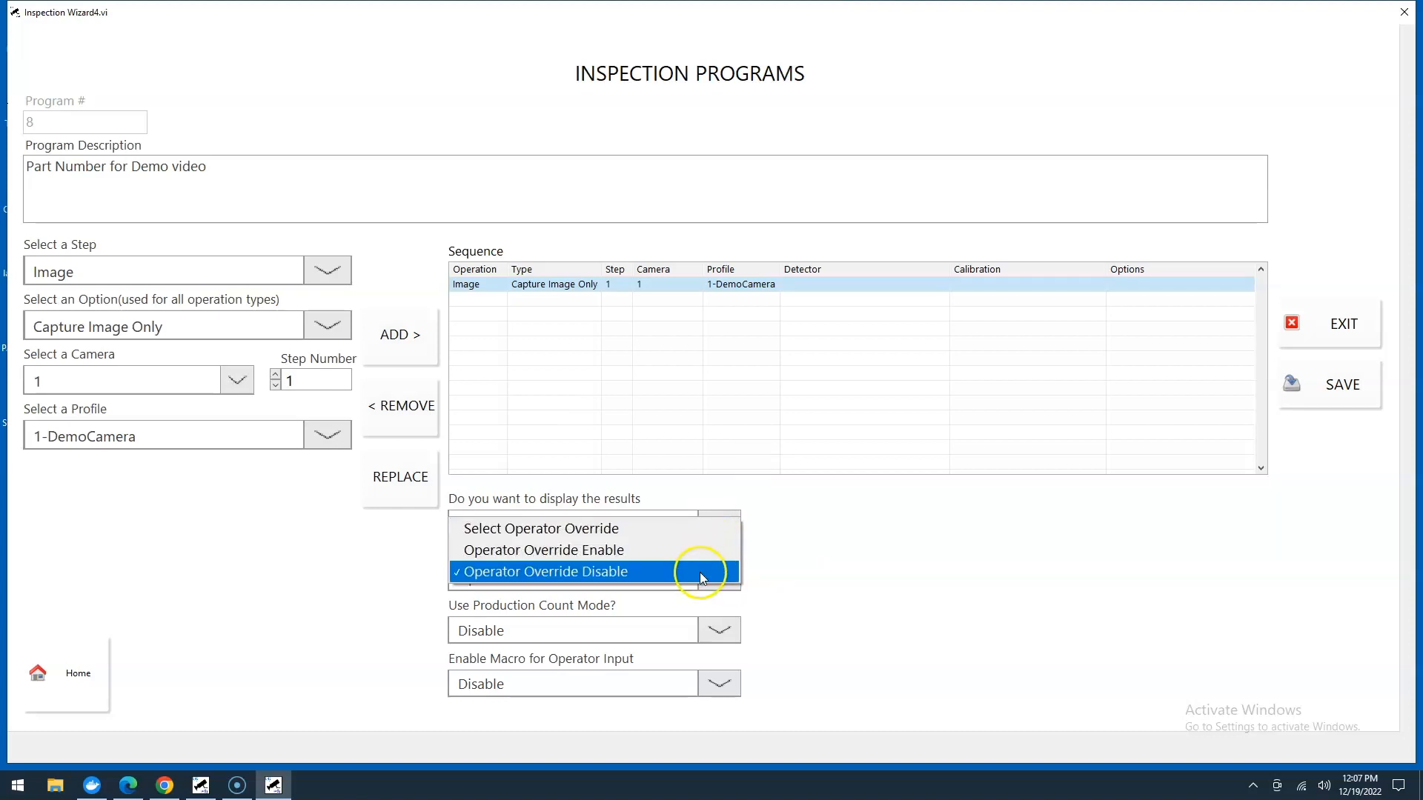
{"action": "left_click", "coordinate": [736, 573]}
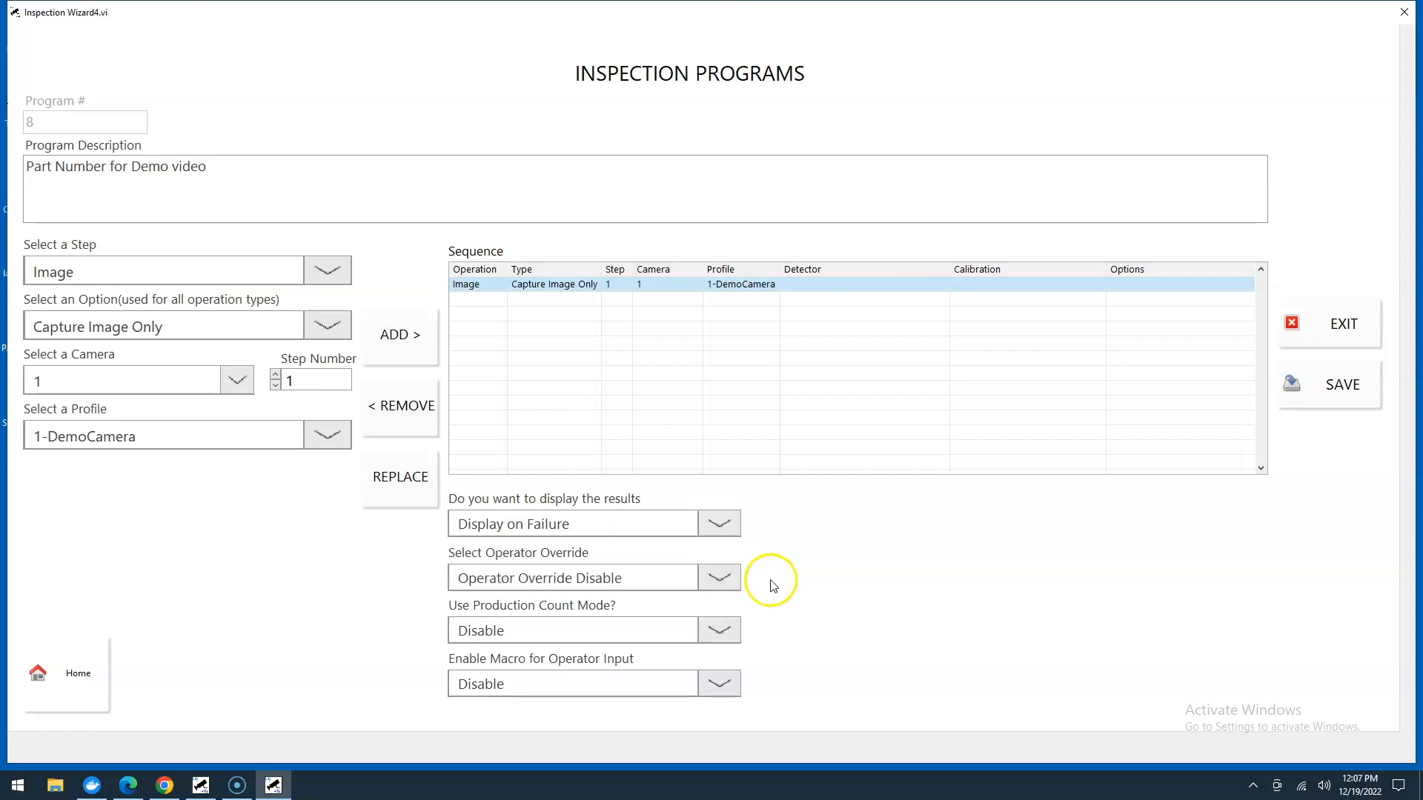
{"action": "left_click", "coordinate": [717, 630]}
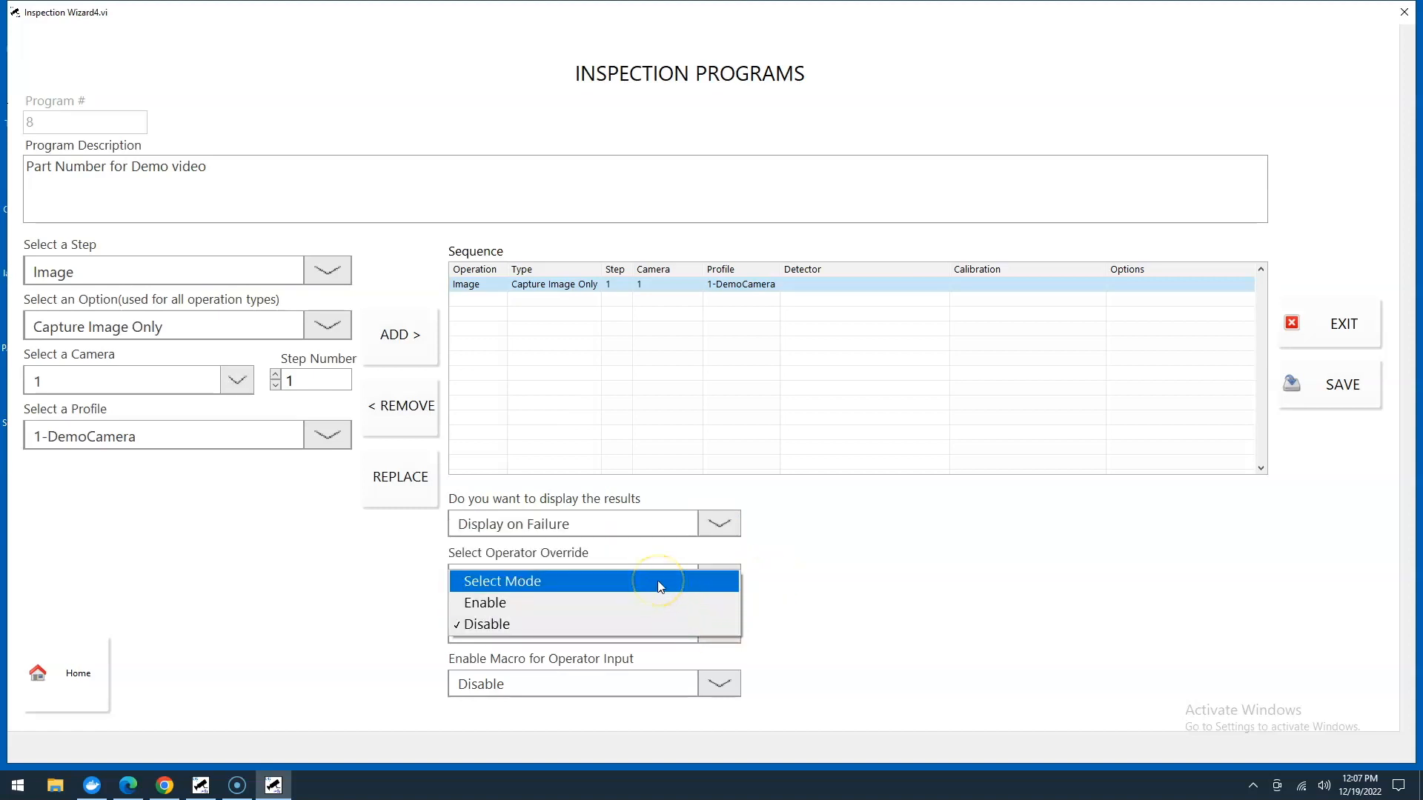
{"action": "left_click", "coordinate": [643, 624]}
{"action": "left_click", "coordinate": [723, 629]}
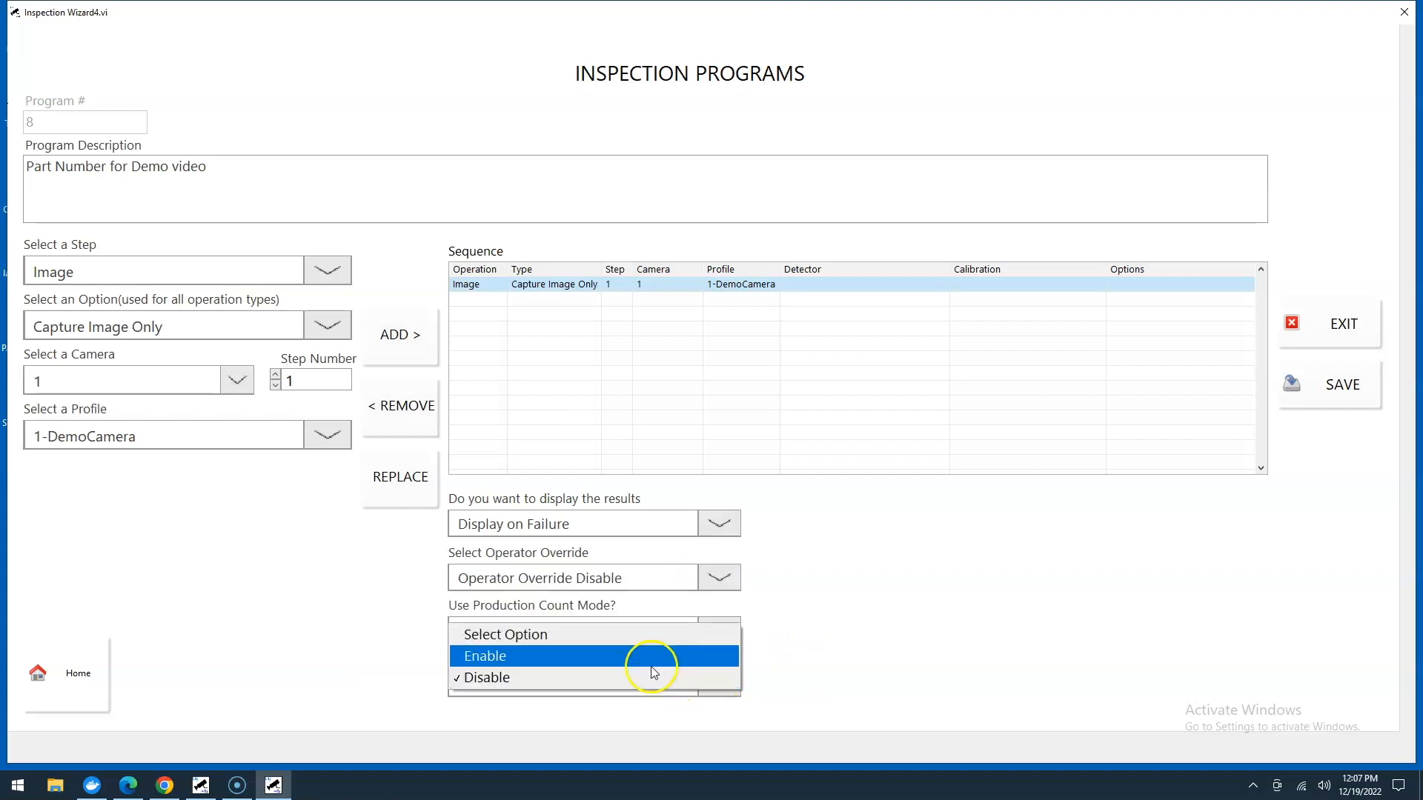
{"action": "left_click", "coordinate": [852, 650]}
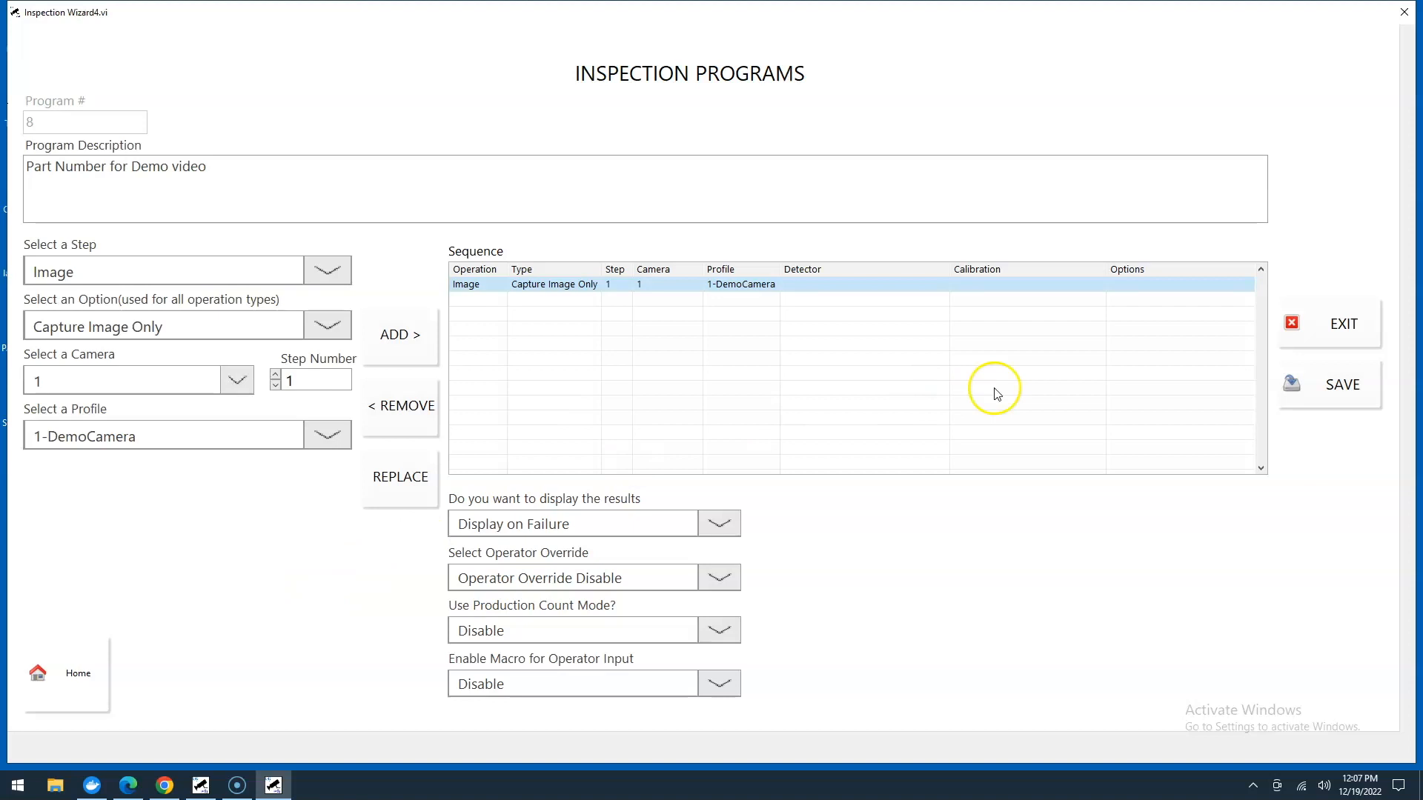
{"action": "left_click", "coordinate": [1326, 332]}
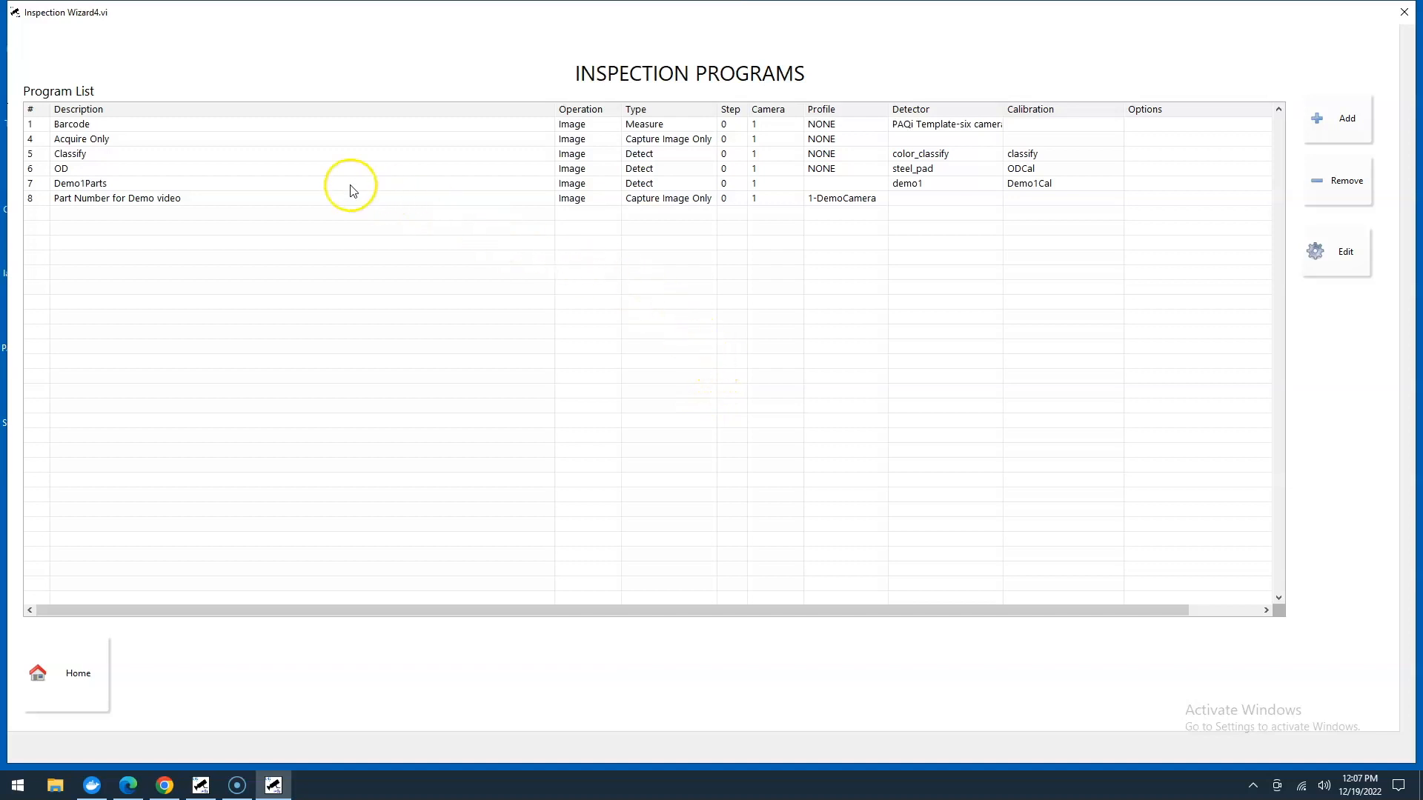
Look through the existing inspection programs in the list, from Barcode to Demo1Parts.
{"action": "left_click", "coordinate": [106, 124]}
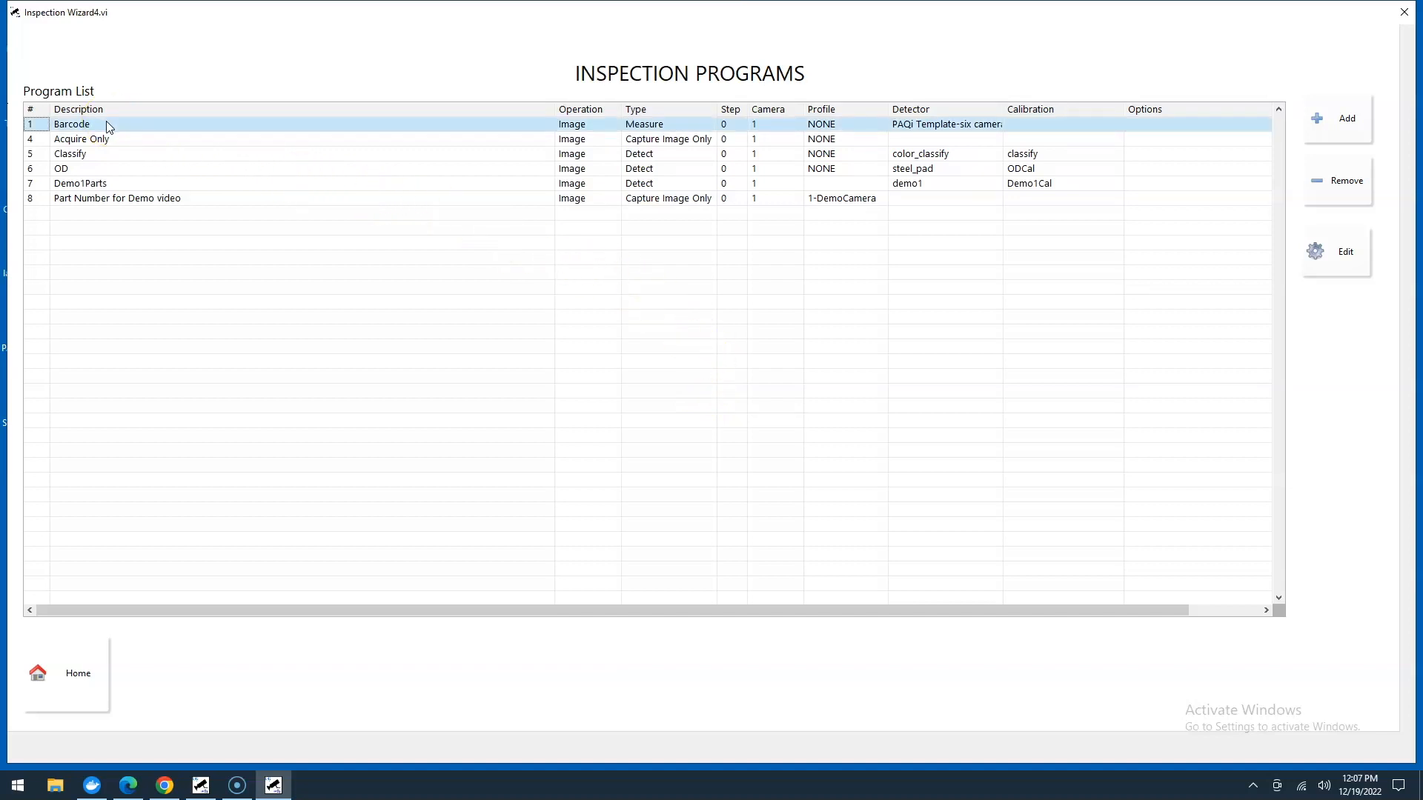
{"action": "left_click", "coordinate": [111, 140]}
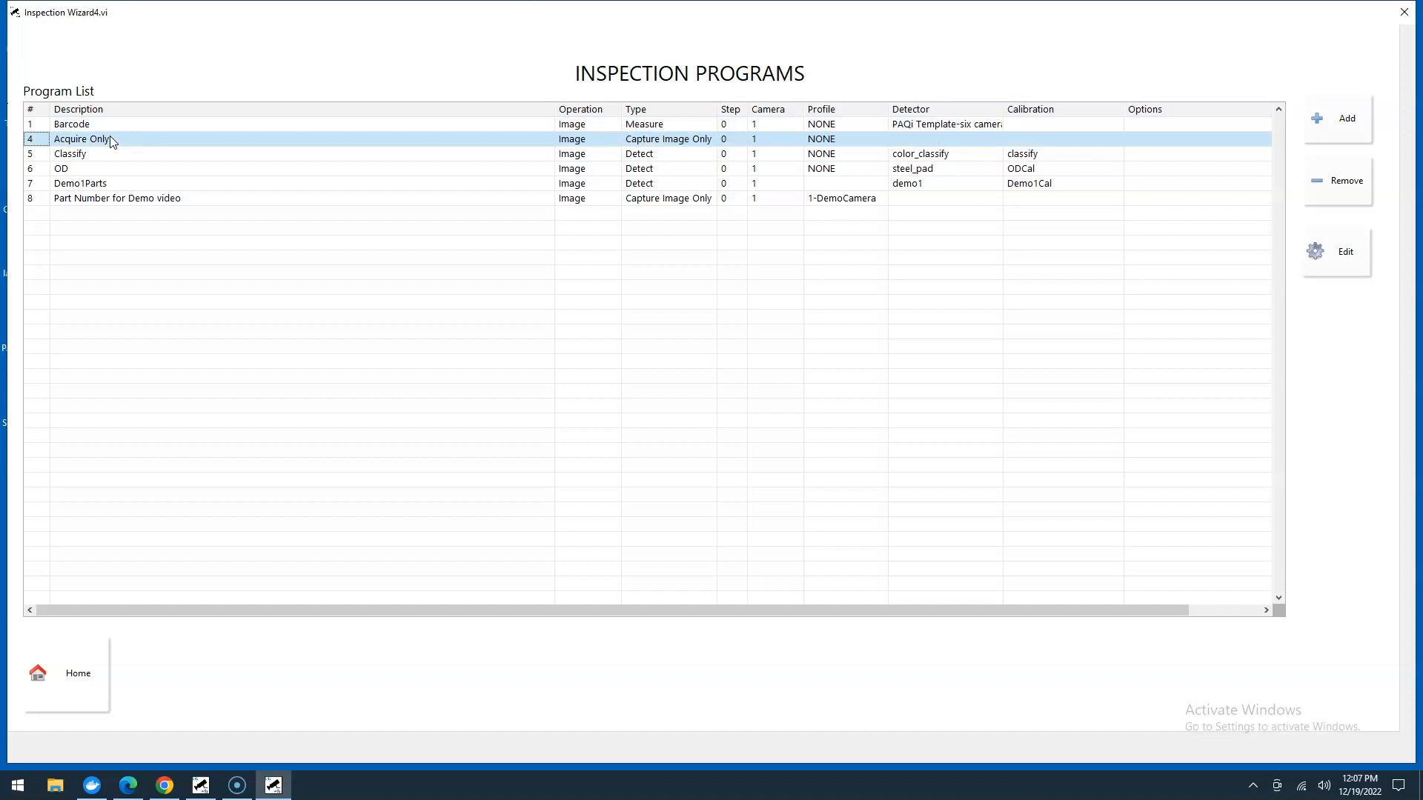
{"action": "left_click", "coordinate": [109, 160]}
{"action": "left_click", "coordinate": [105, 173]}
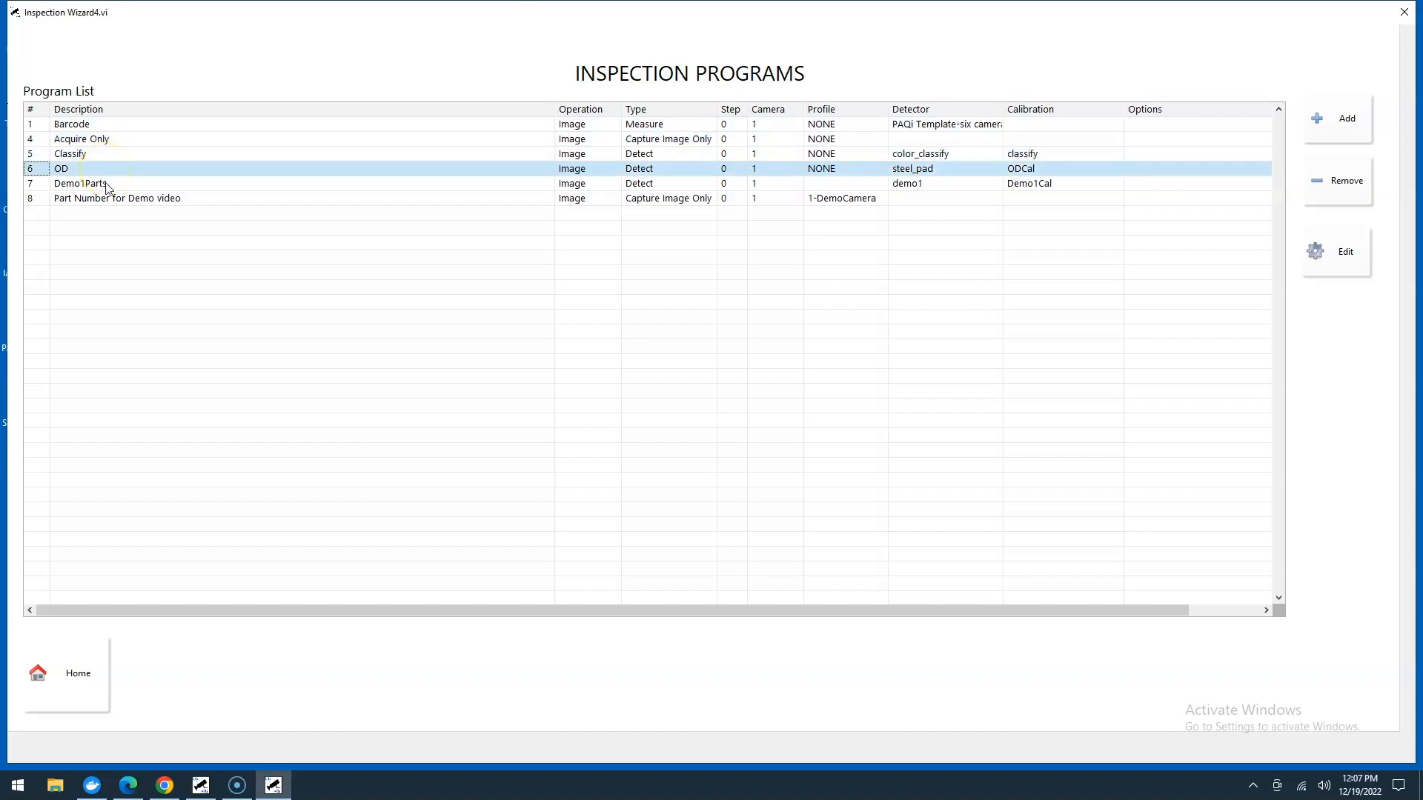
{"action": "left_click", "coordinate": [106, 187]}
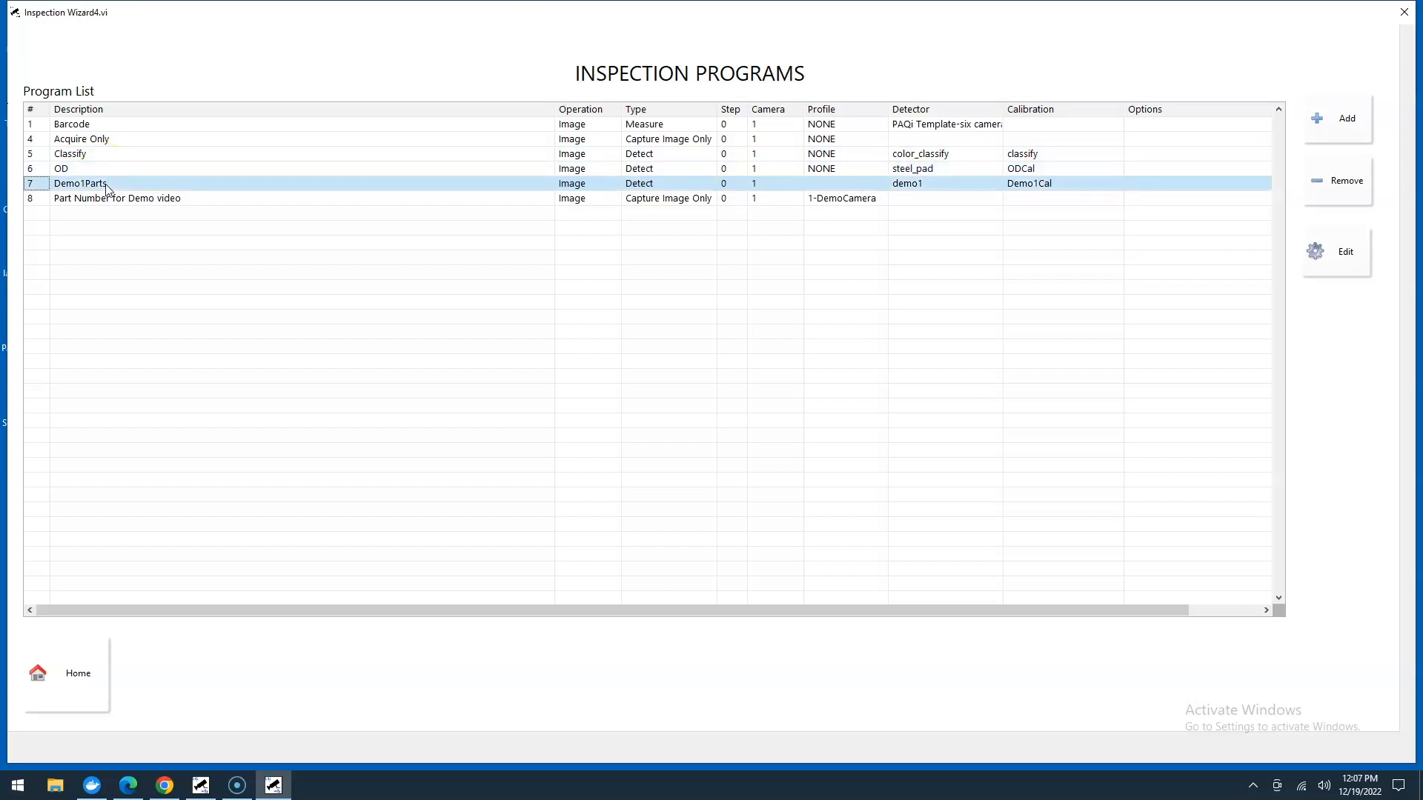
Open the Part Number for Demo video program for editing, exit it without changes, and return to the home screen.
{"action": "left_click", "coordinate": [114, 202]}
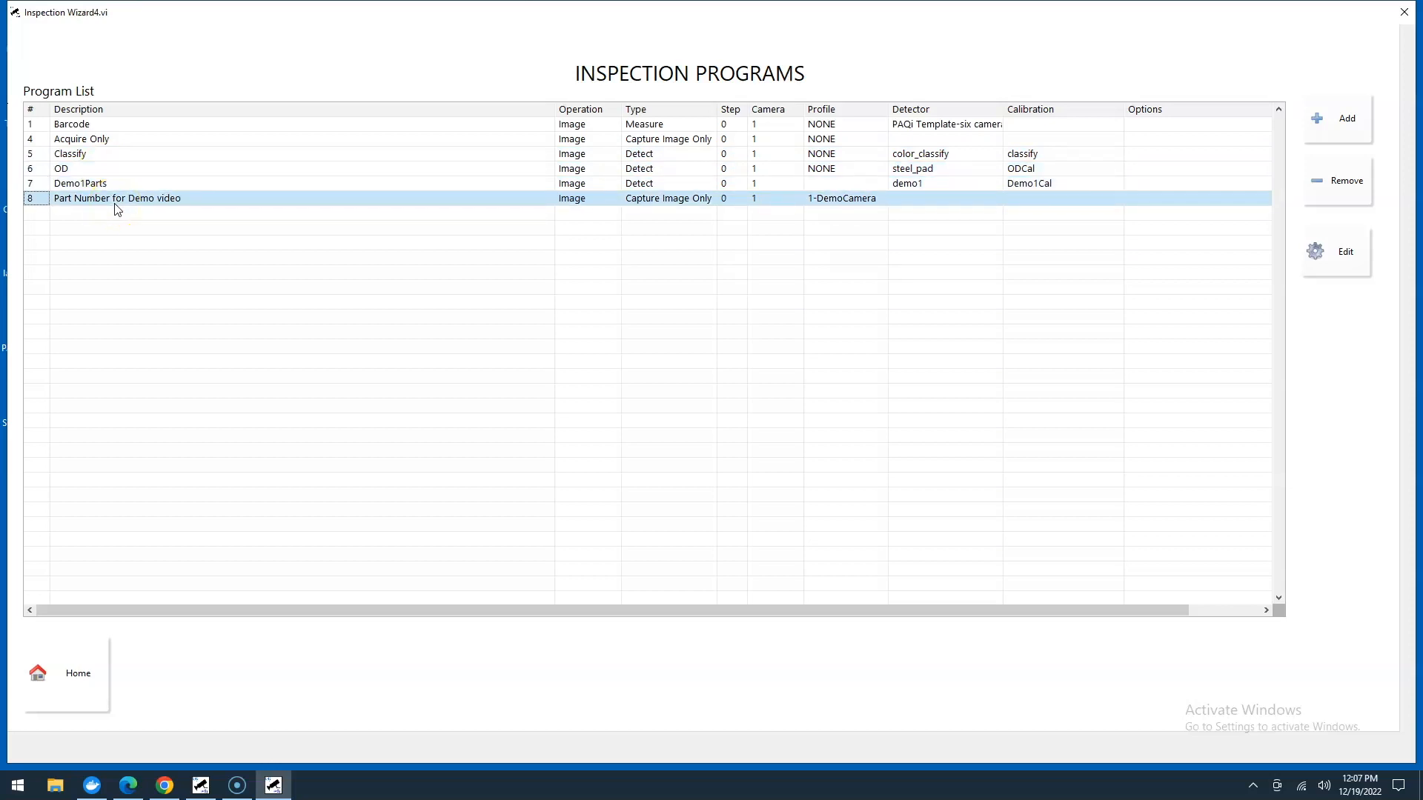
{"action": "left_click", "coordinate": [1333, 134]}
{"action": "left_click", "coordinate": [1323, 197]}
{"action": "left_click", "coordinate": [1332, 245]}
{"action": "left_click", "coordinate": [1332, 257]}
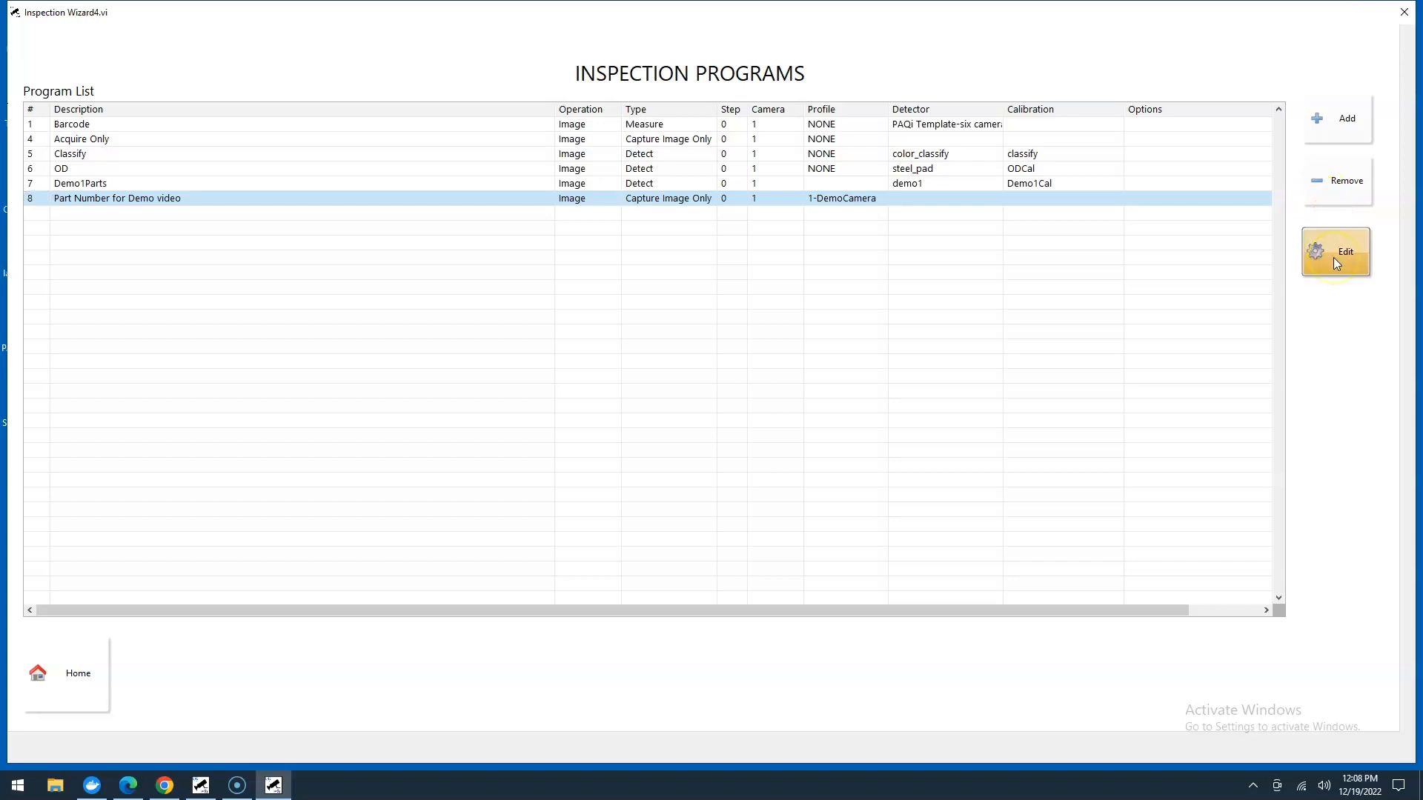
{"action": "left_click", "coordinate": [1330, 315]}
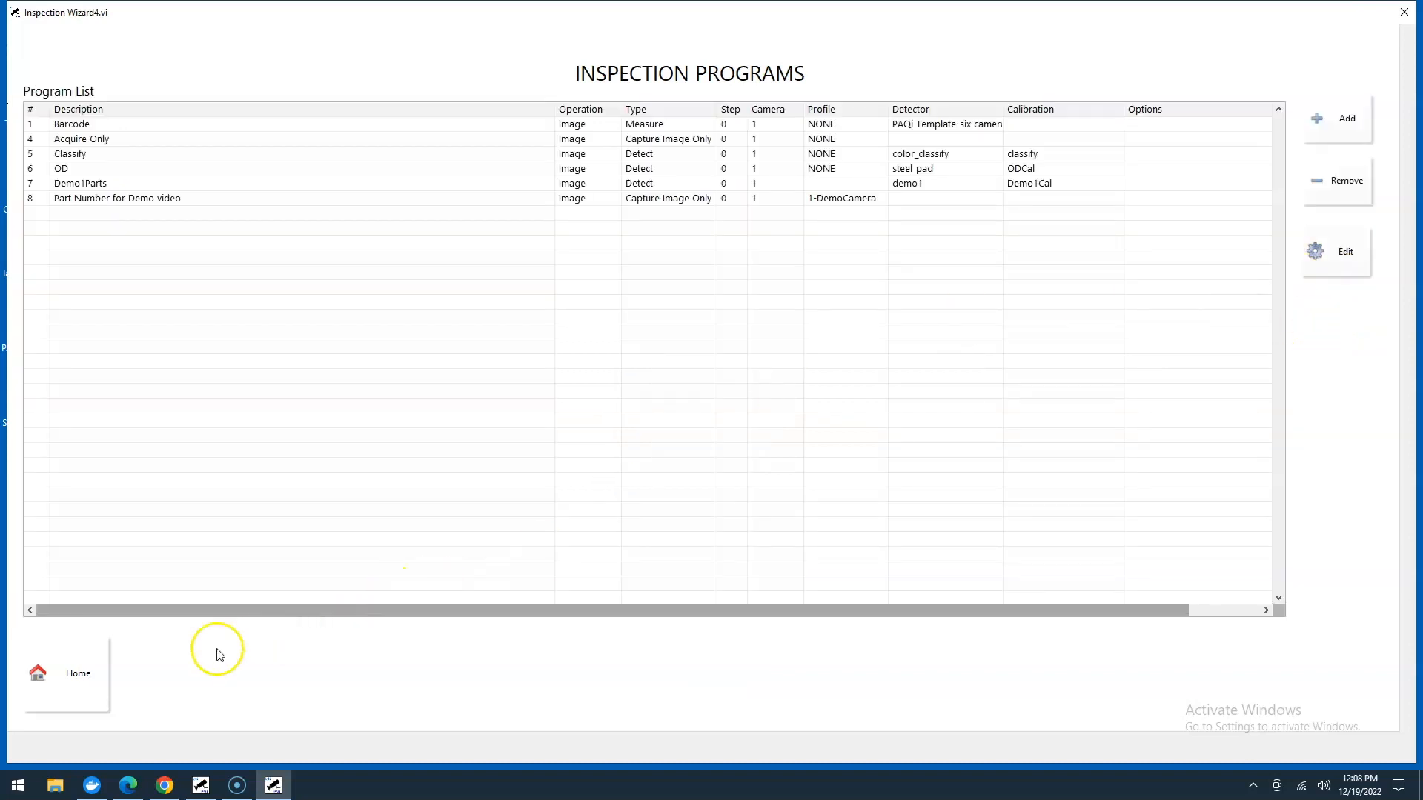
{"action": "left_click", "coordinate": [77, 671]}
{"action": "left_click", "coordinate": [134, 667]}
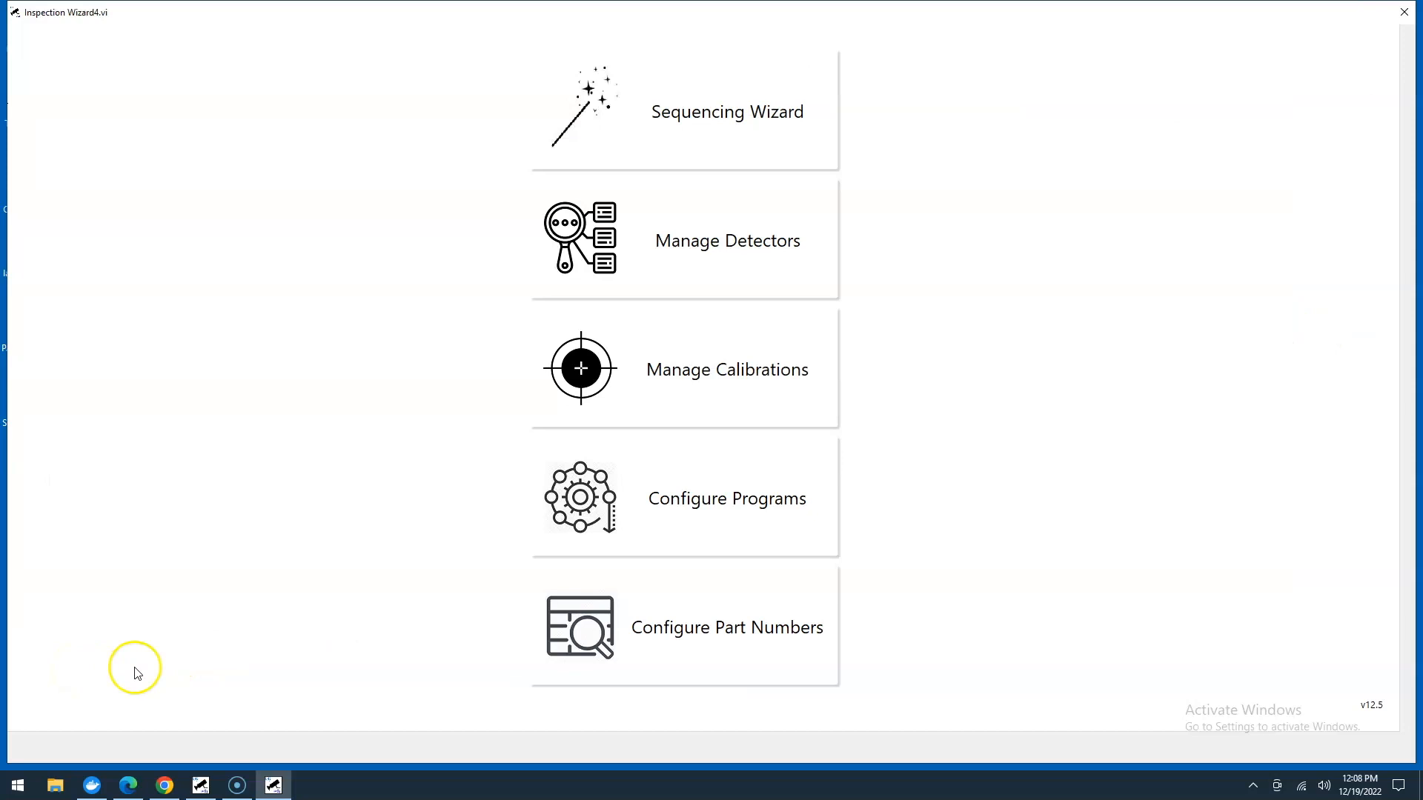